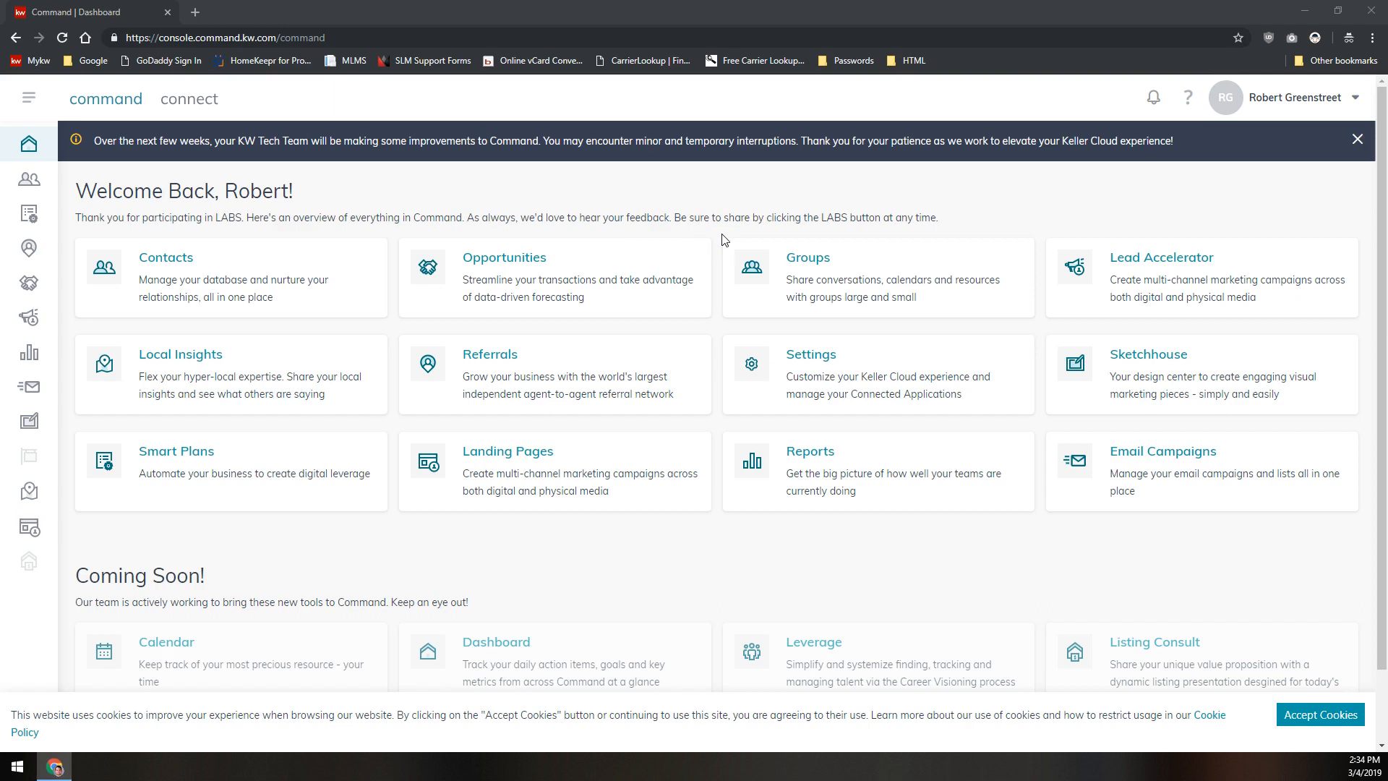
- Open the Marketing Profile page in Settings and check the recommended photo size of 360 x 360 pixels
left_click(731, 238)
left_click(1280, 106)
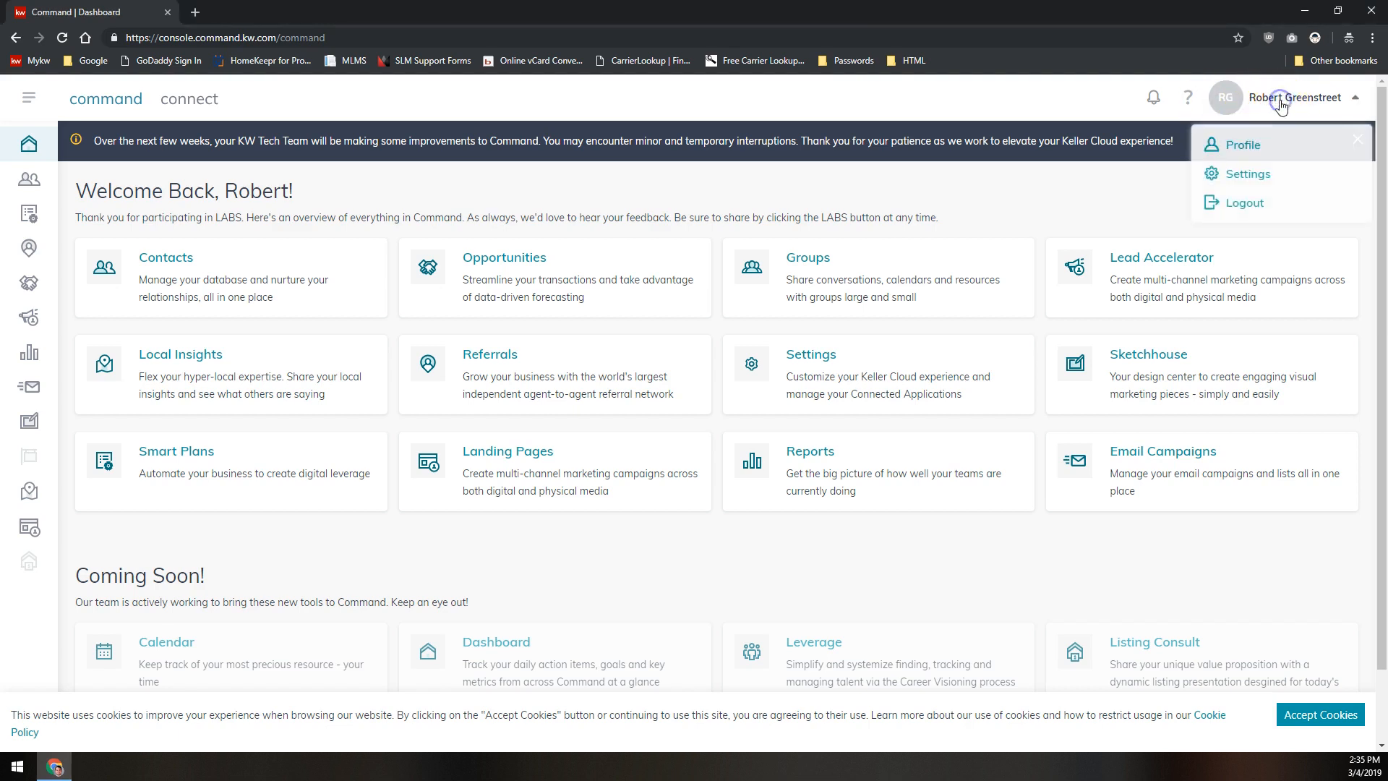
left_click(1237, 177)
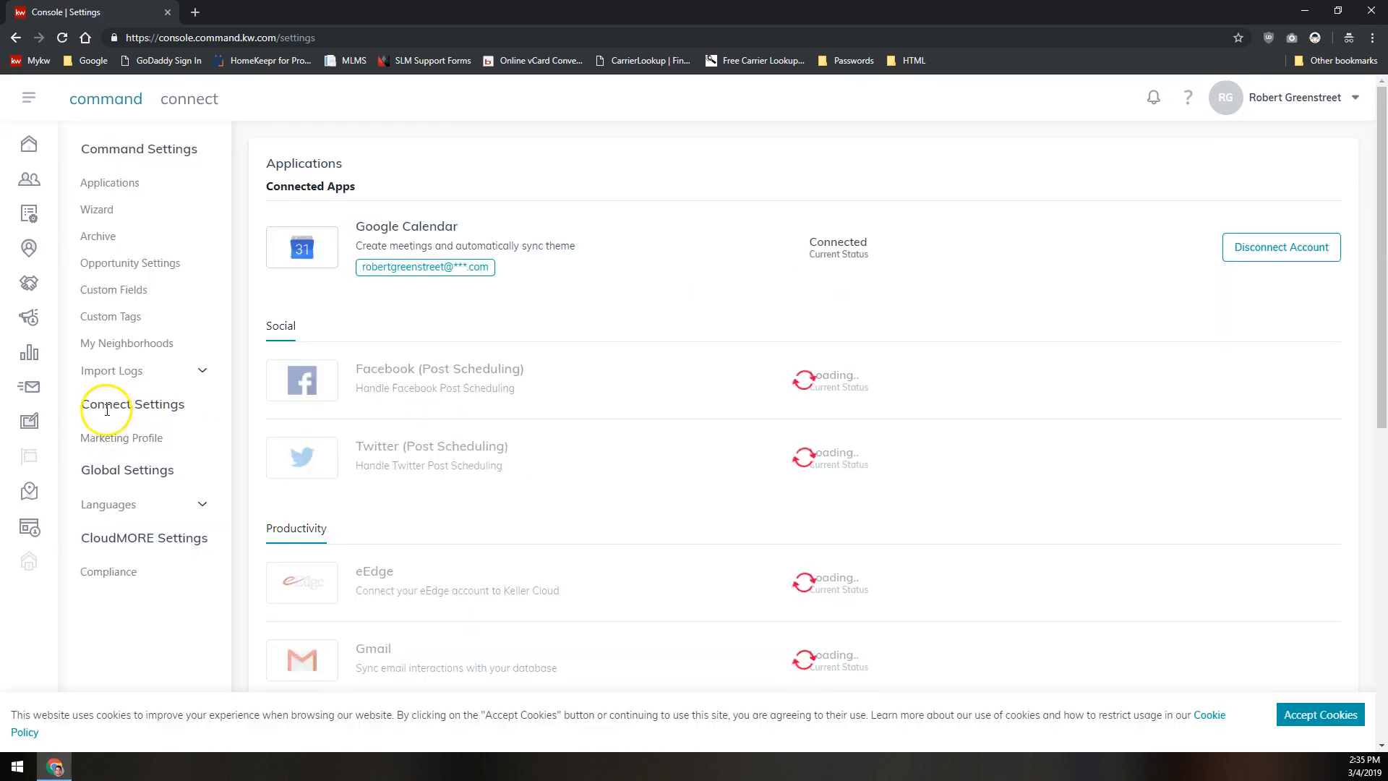
left_click(133, 441)
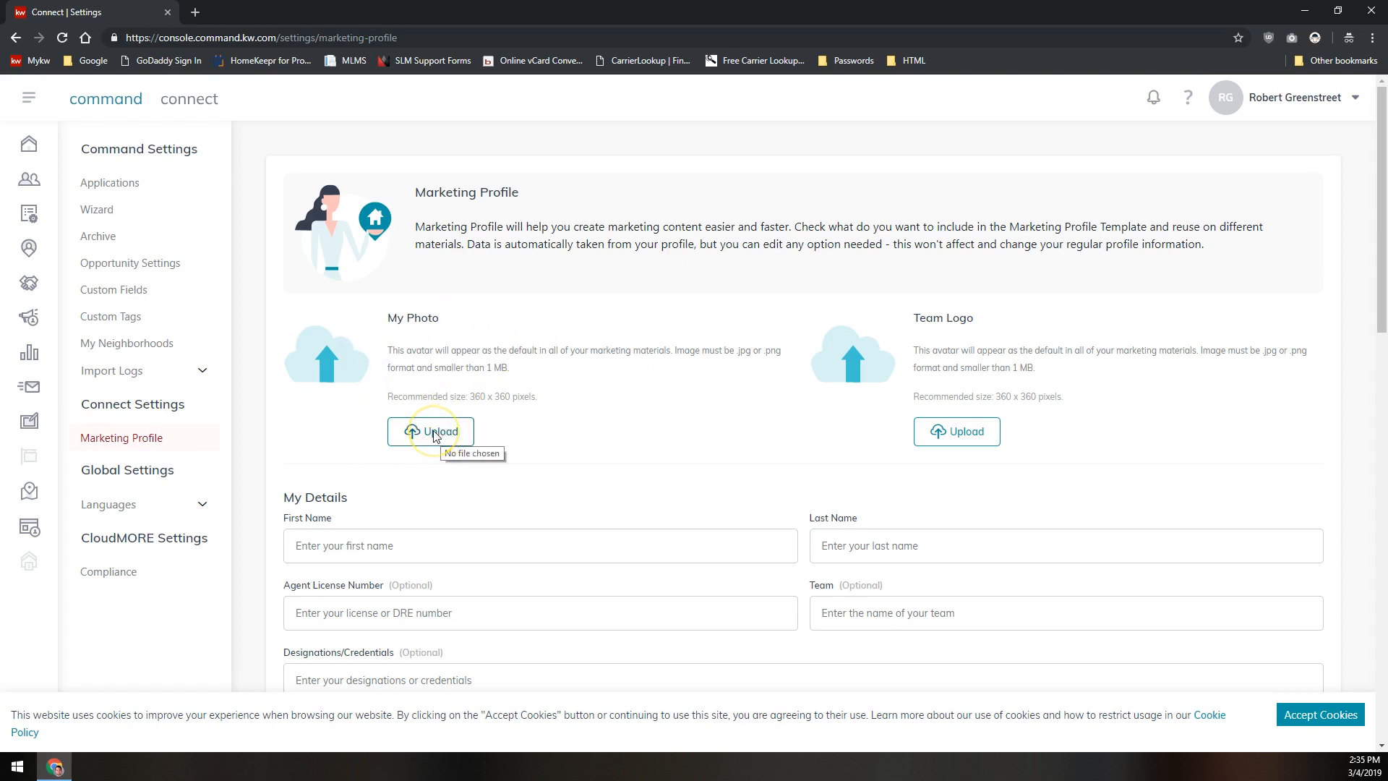
left_click_drag(470, 397, 549, 399)
left_click(549, 398)
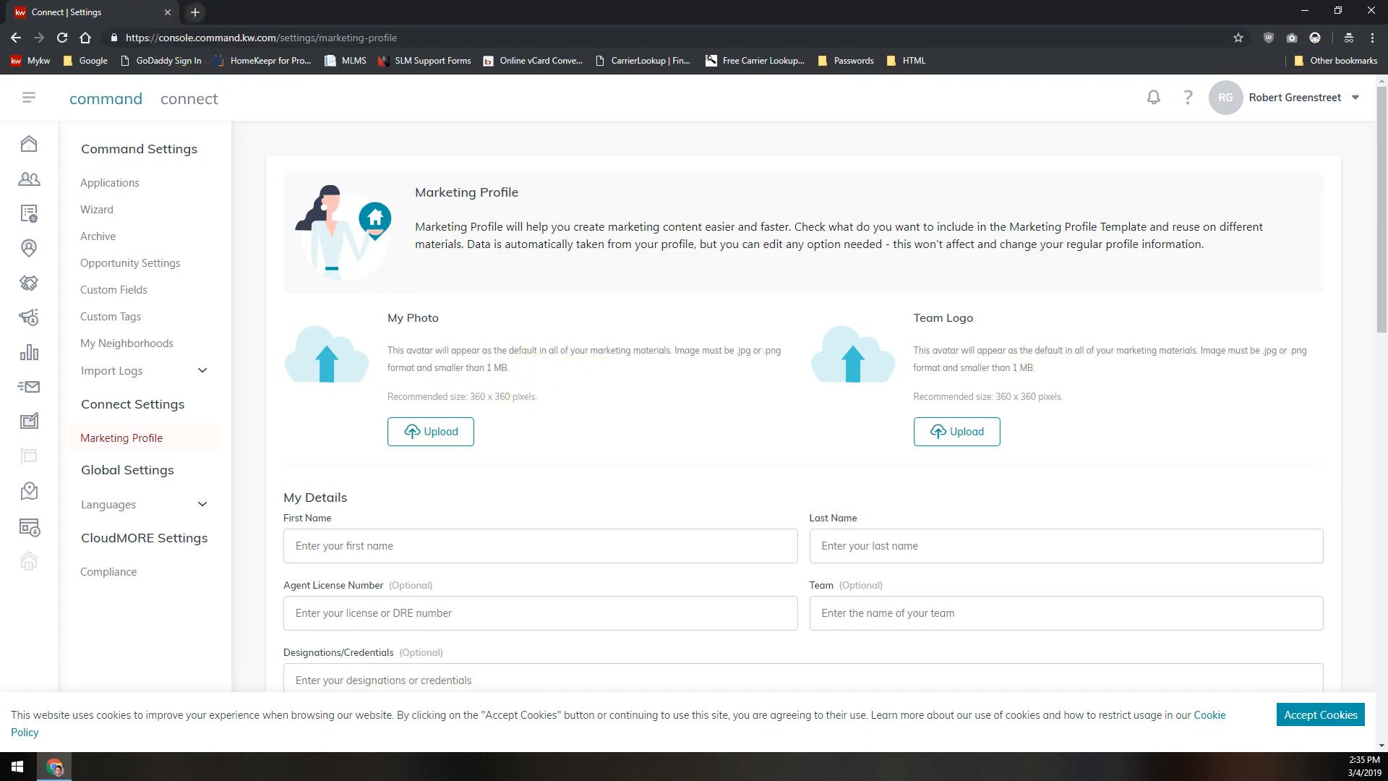
- Open a new browser tab and go to pixlr.com
left_click(194, 13)
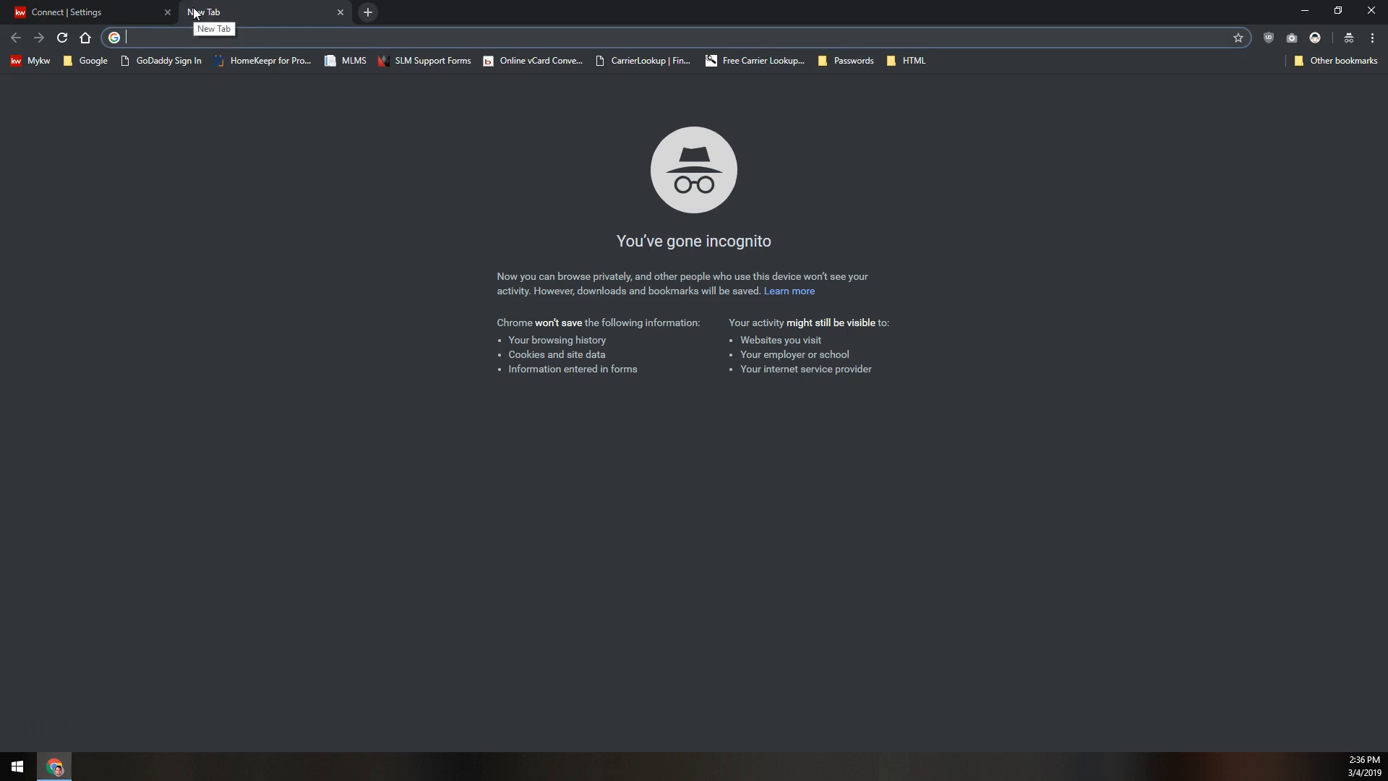
type("lp")
key("BackSpace")
key("BackSpace")
type("pix")
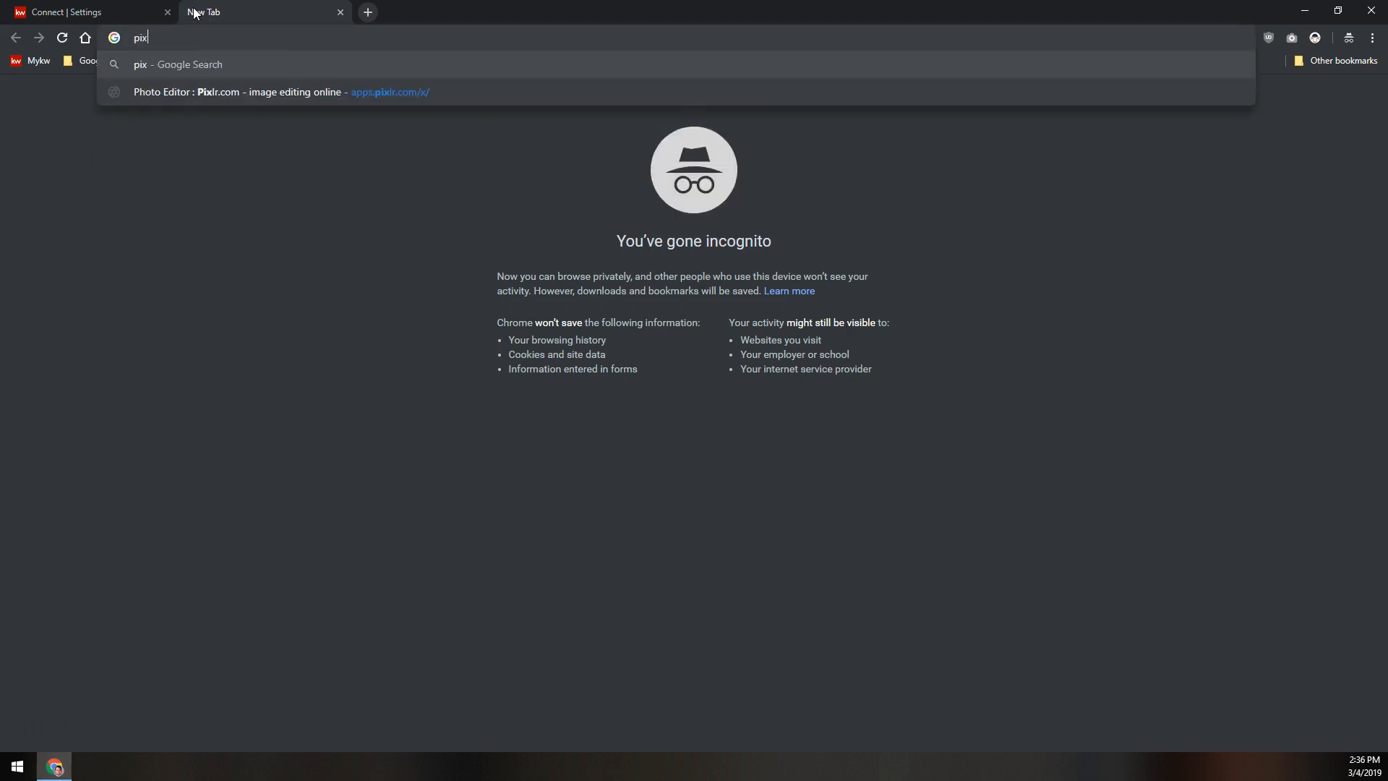
type("lr.com")
key("Return")
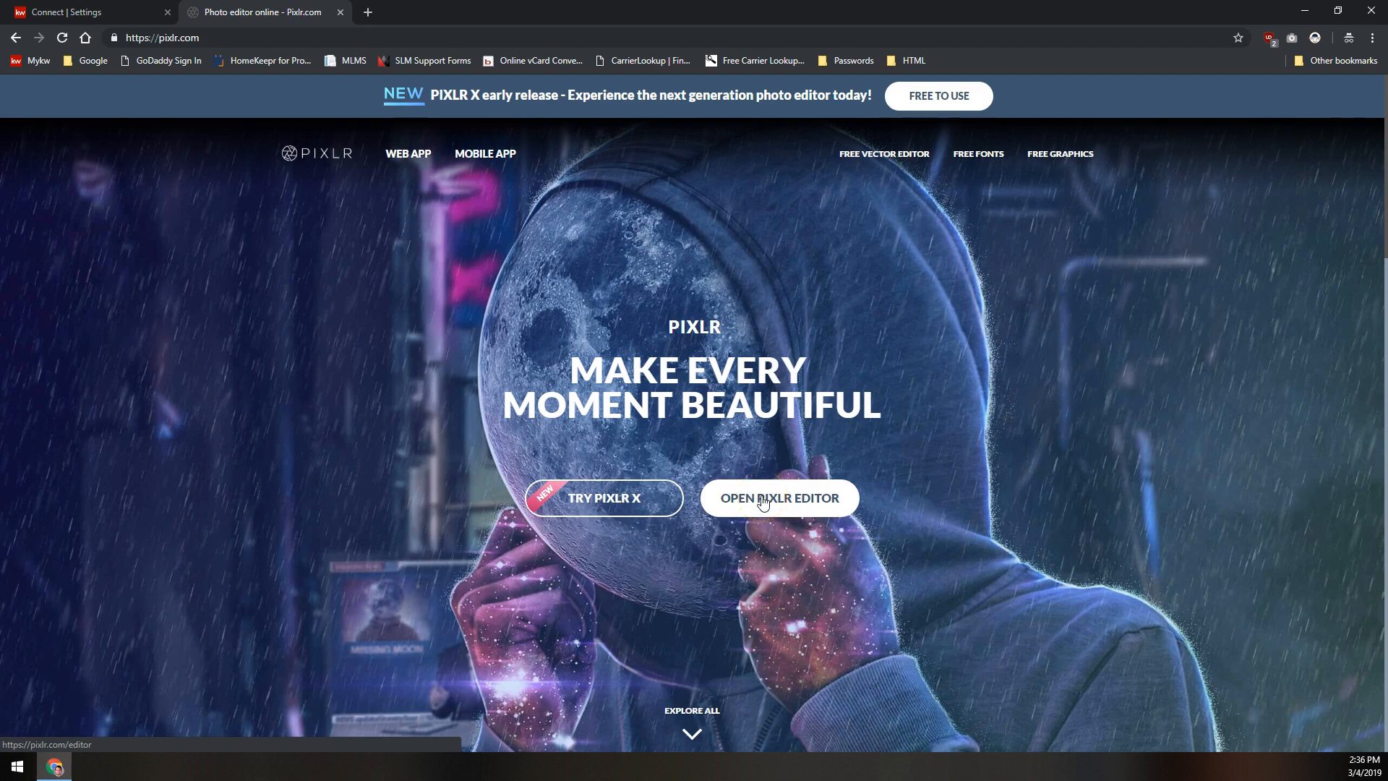
- Launch the Pixlr editor and open My Headshot.jpg from the Downloads folder
left_click(592, 498)
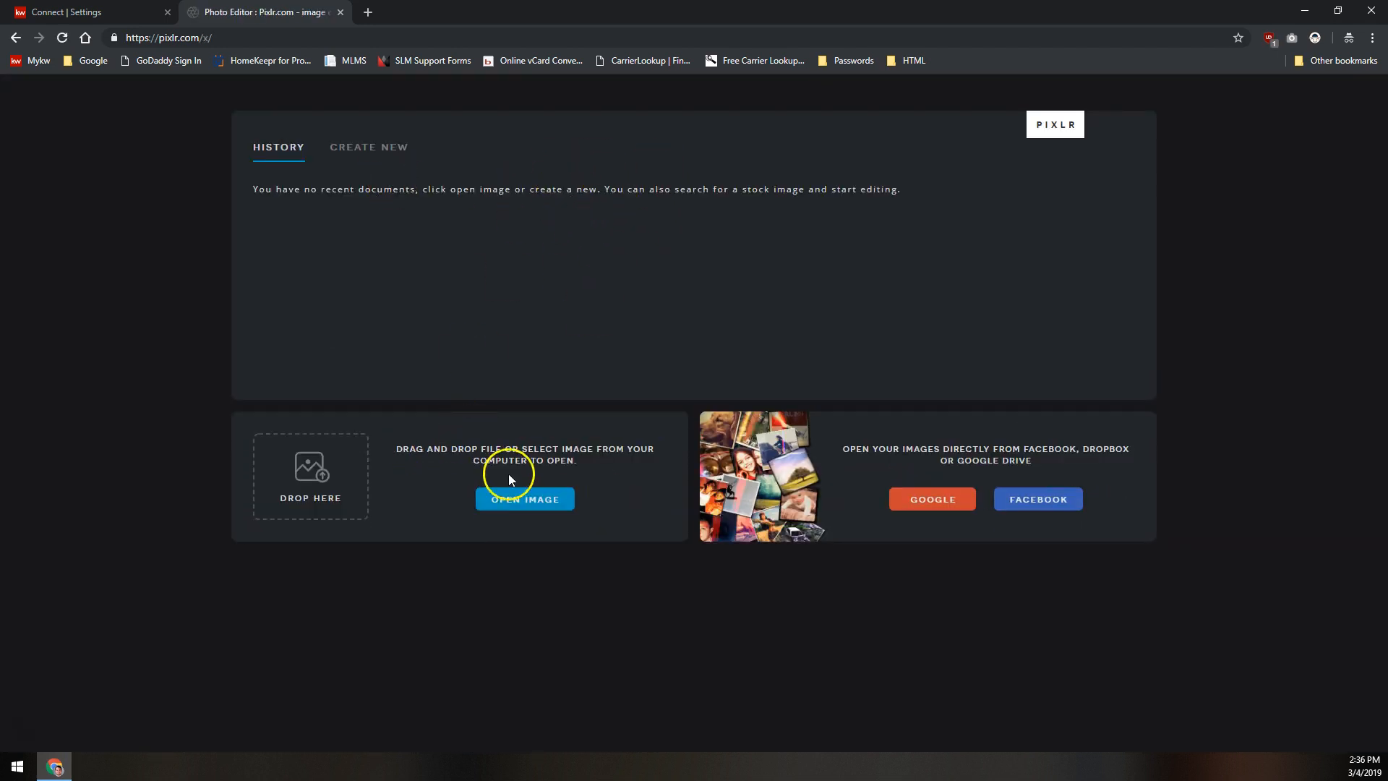
left_click(528, 499)
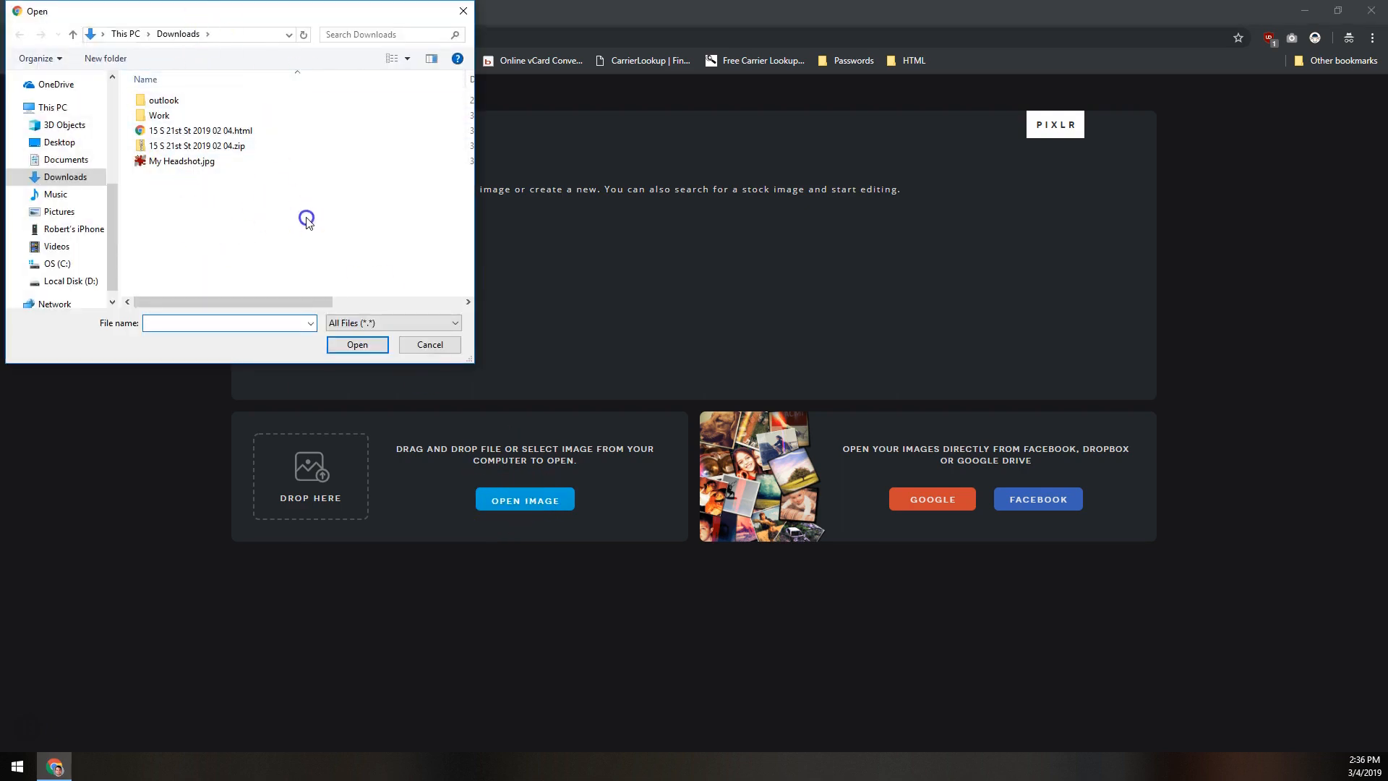
left_click(169, 163)
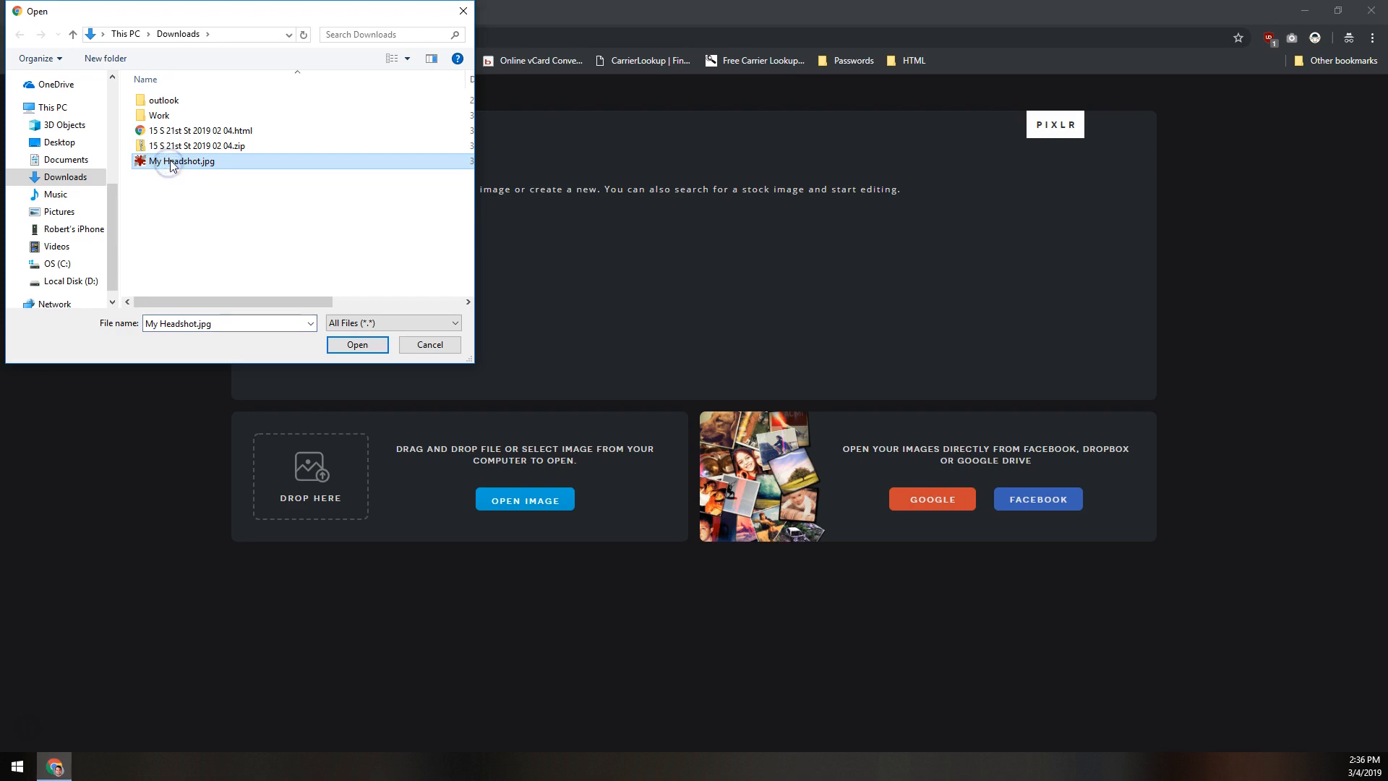
left_click(357, 345)
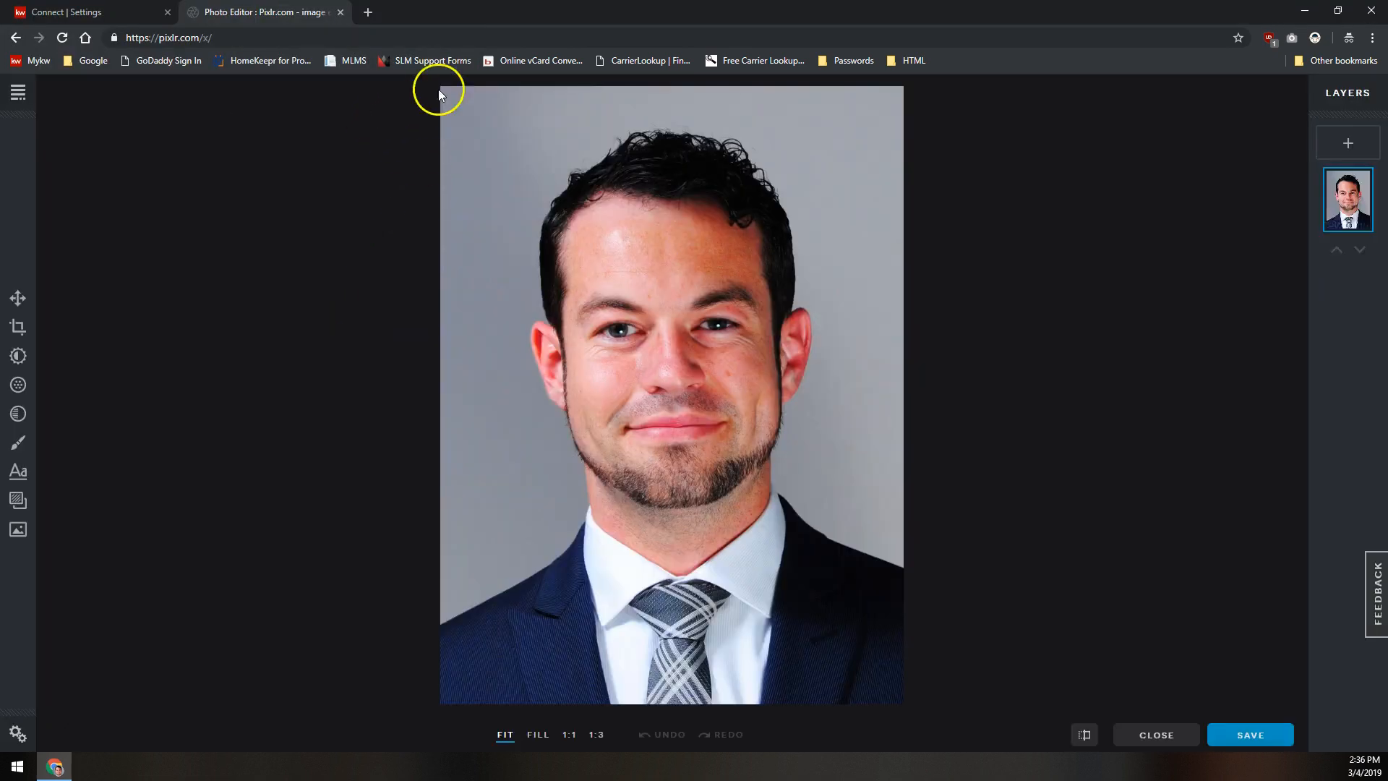
- Crop the photo with a 1:1 aspect ratio, positioning the square frame around the head and shoulders
left_click(18, 330)
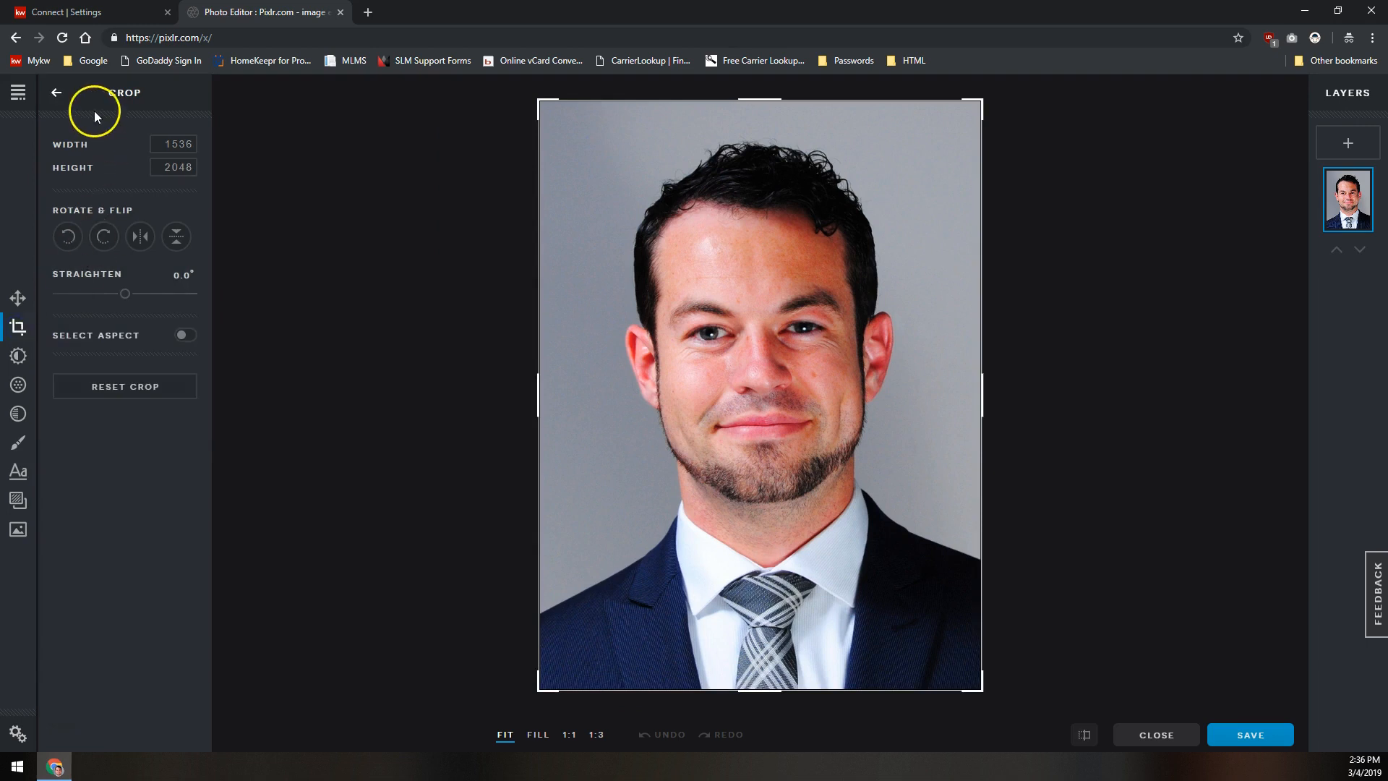
left_click(97, 341)
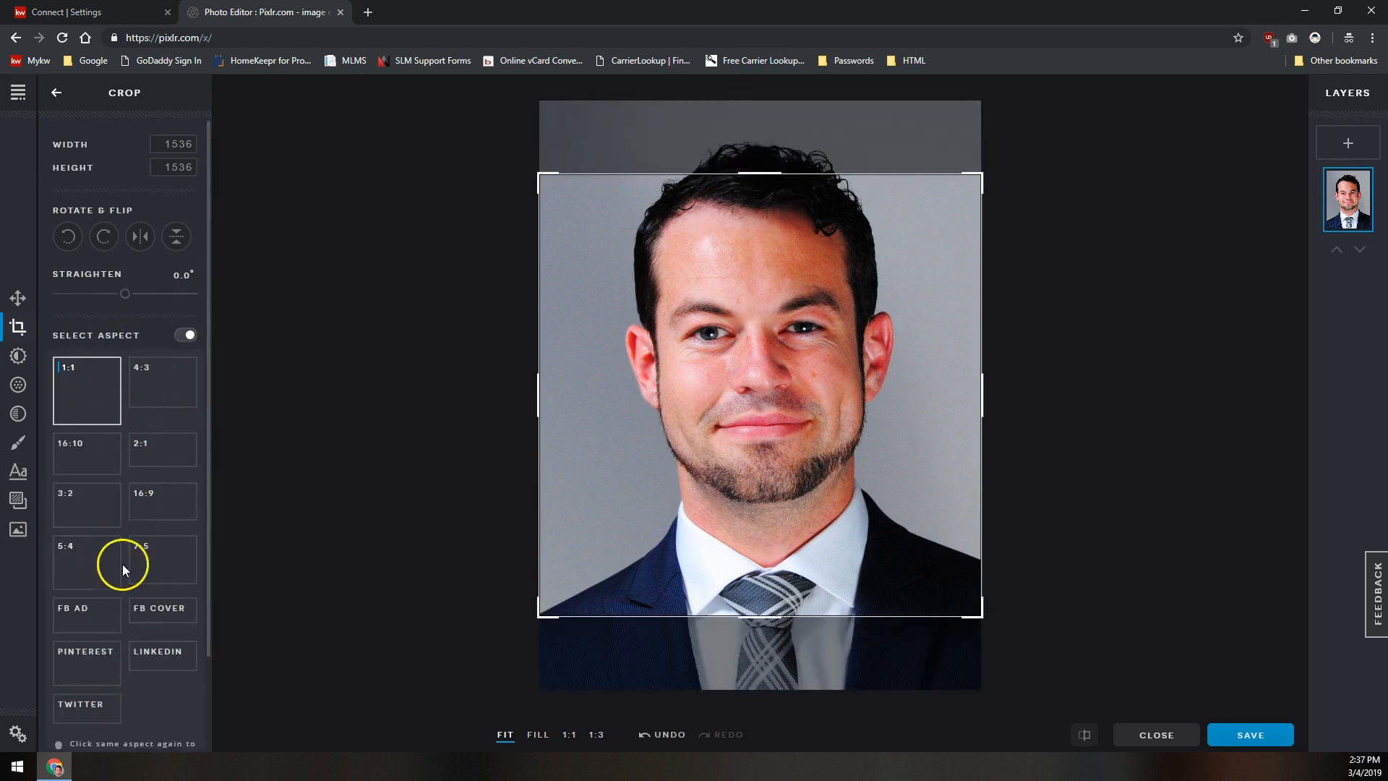
left_click(65, 383)
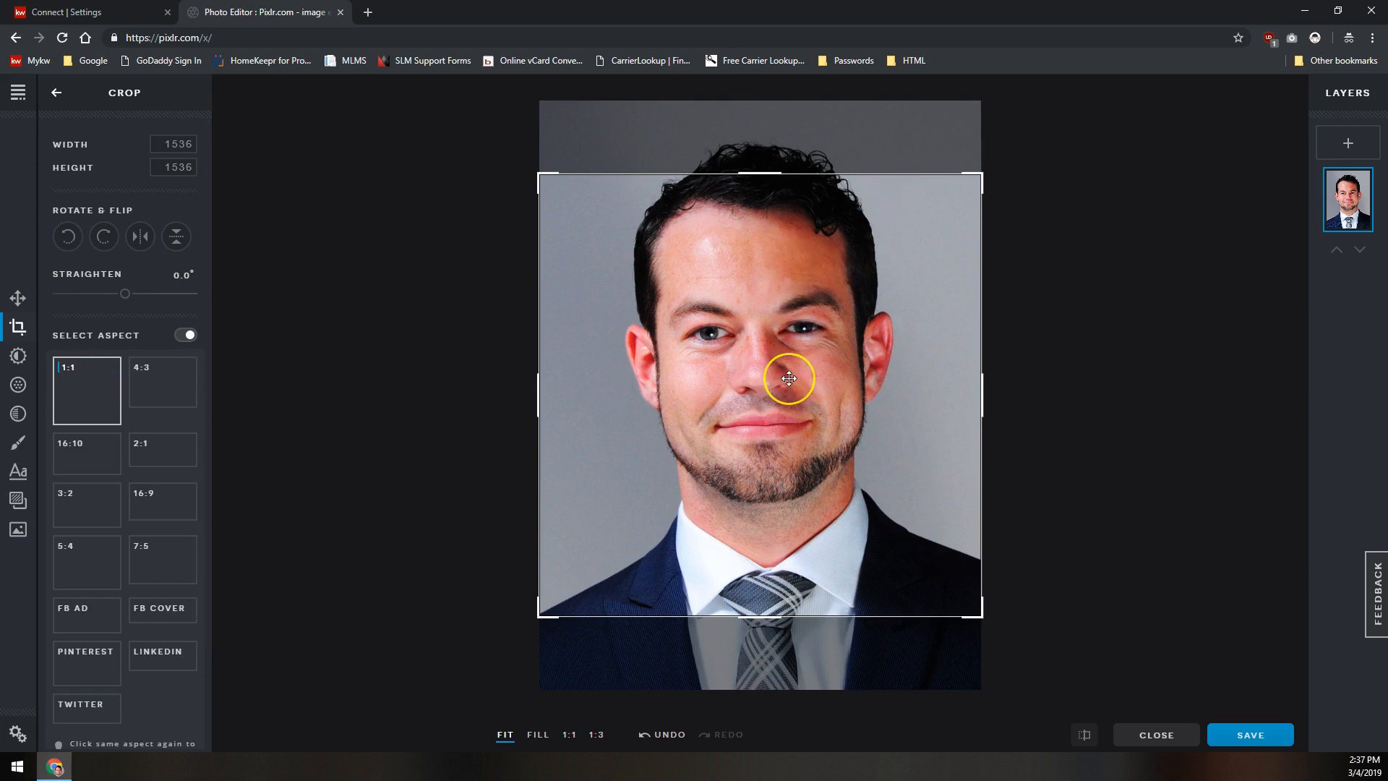
left_click_drag(788, 378, 754, 321)
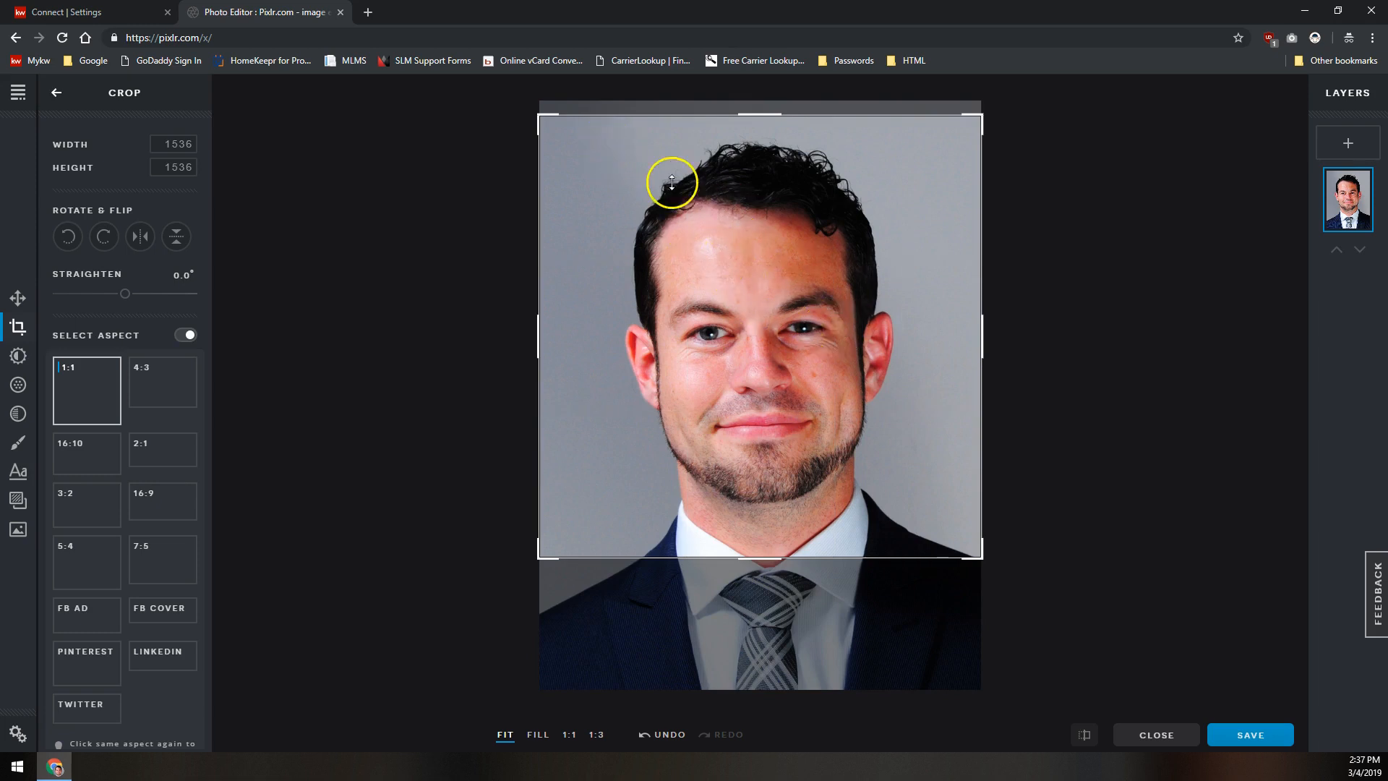
mouse_move(539, 113)
left_mouse_down()
mouse_move(738, 366)
mouse_move(715, 282)
mouse_move(539, 116)
left_mouse_up()
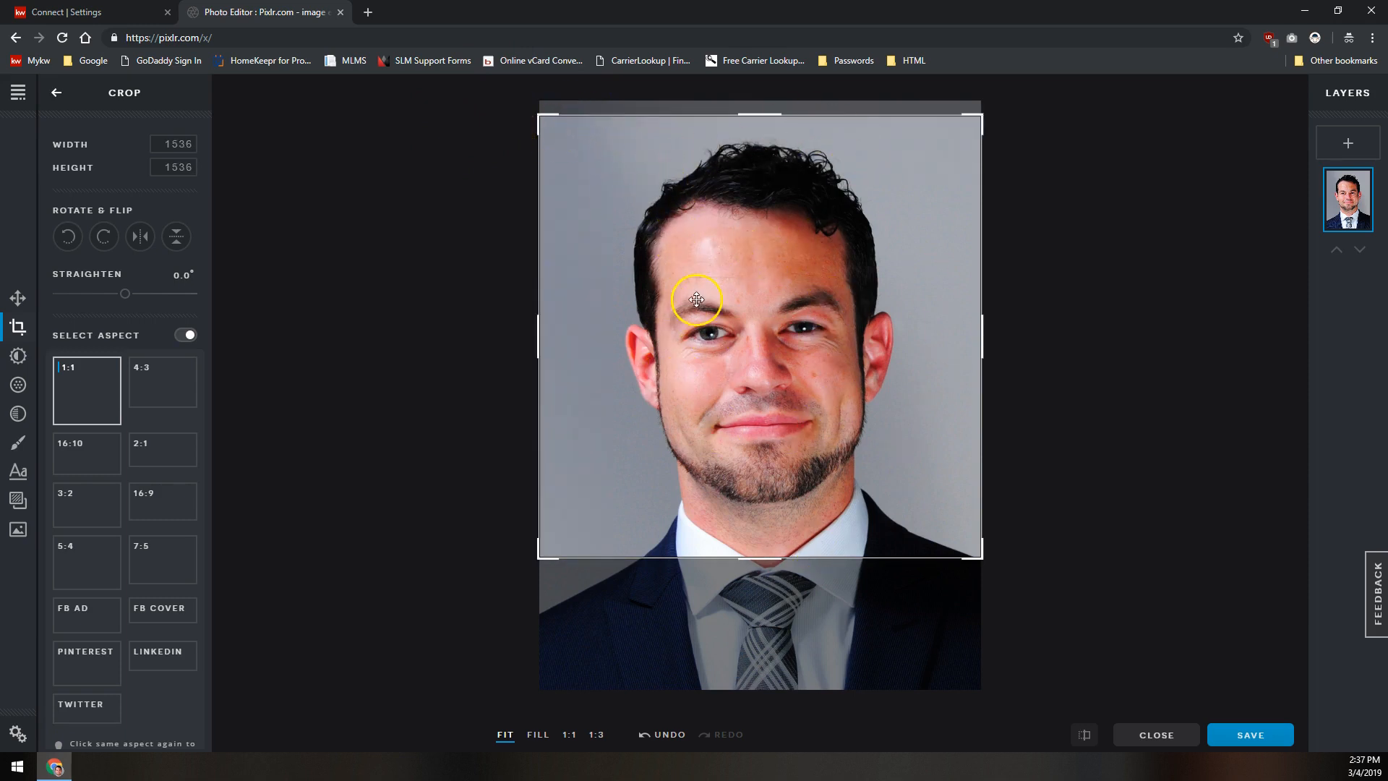
left_click_drag(539, 115, 664, 240)
left_click_drag(812, 344, 752, 306)
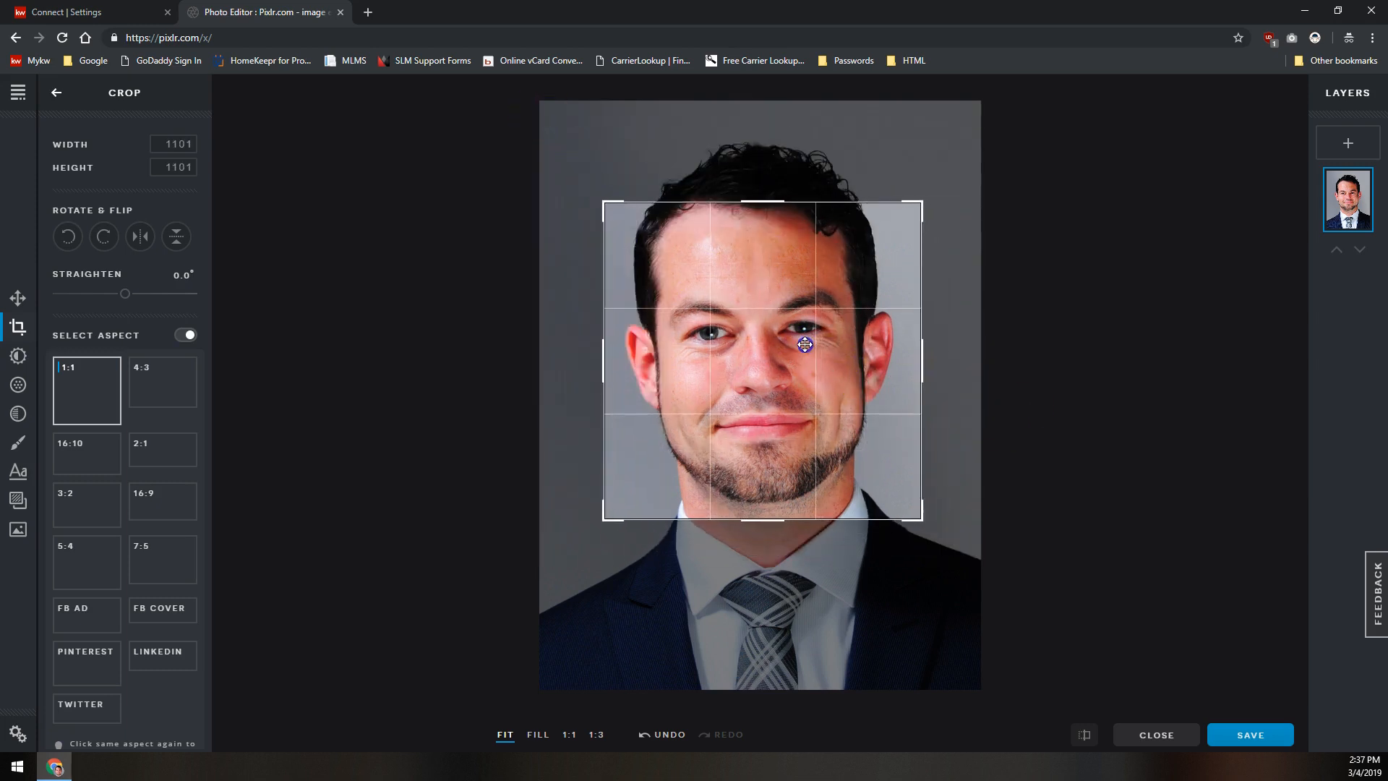
left_click_drag(621, 205, 540, 137)
left_click_drag(926, 526, 854, 483)
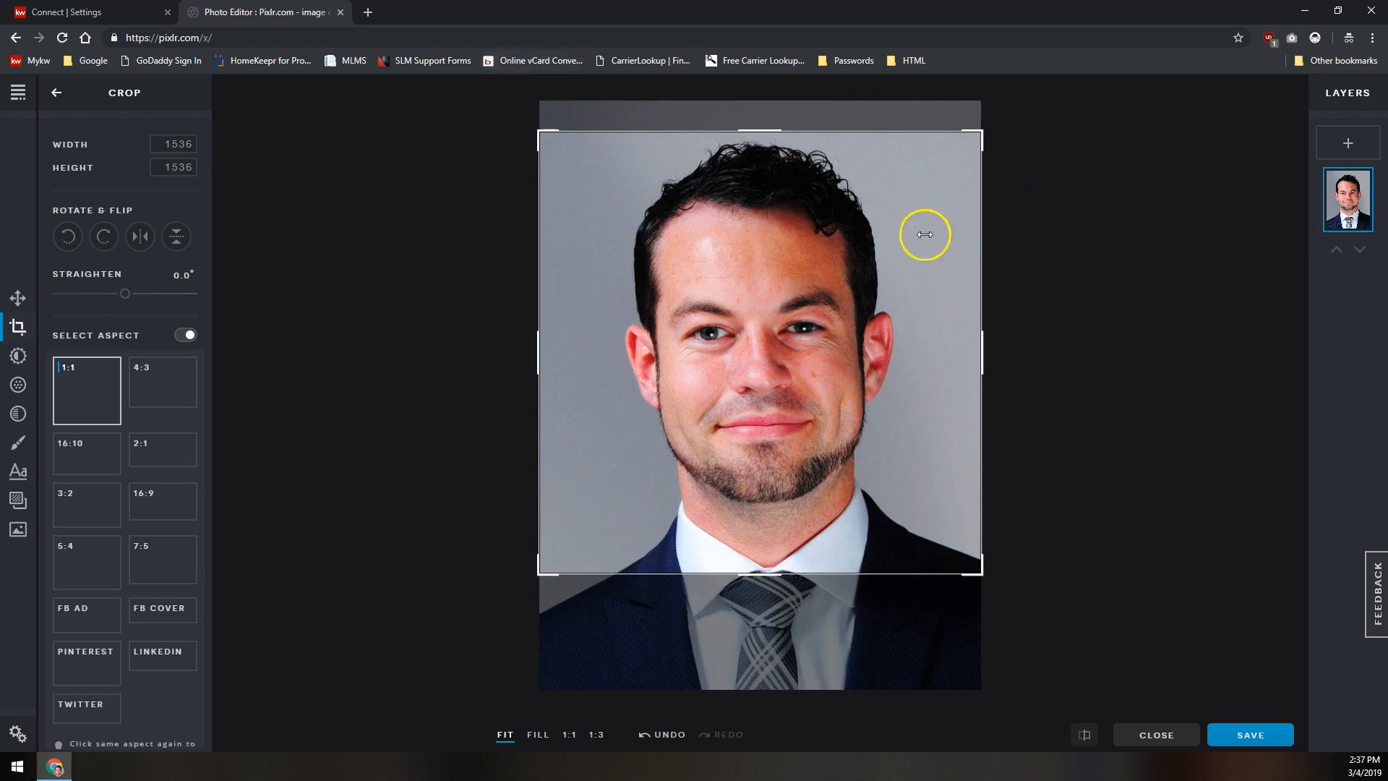
- Resize the cropped image to 360 by 360 pixels
left_click(18, 299)
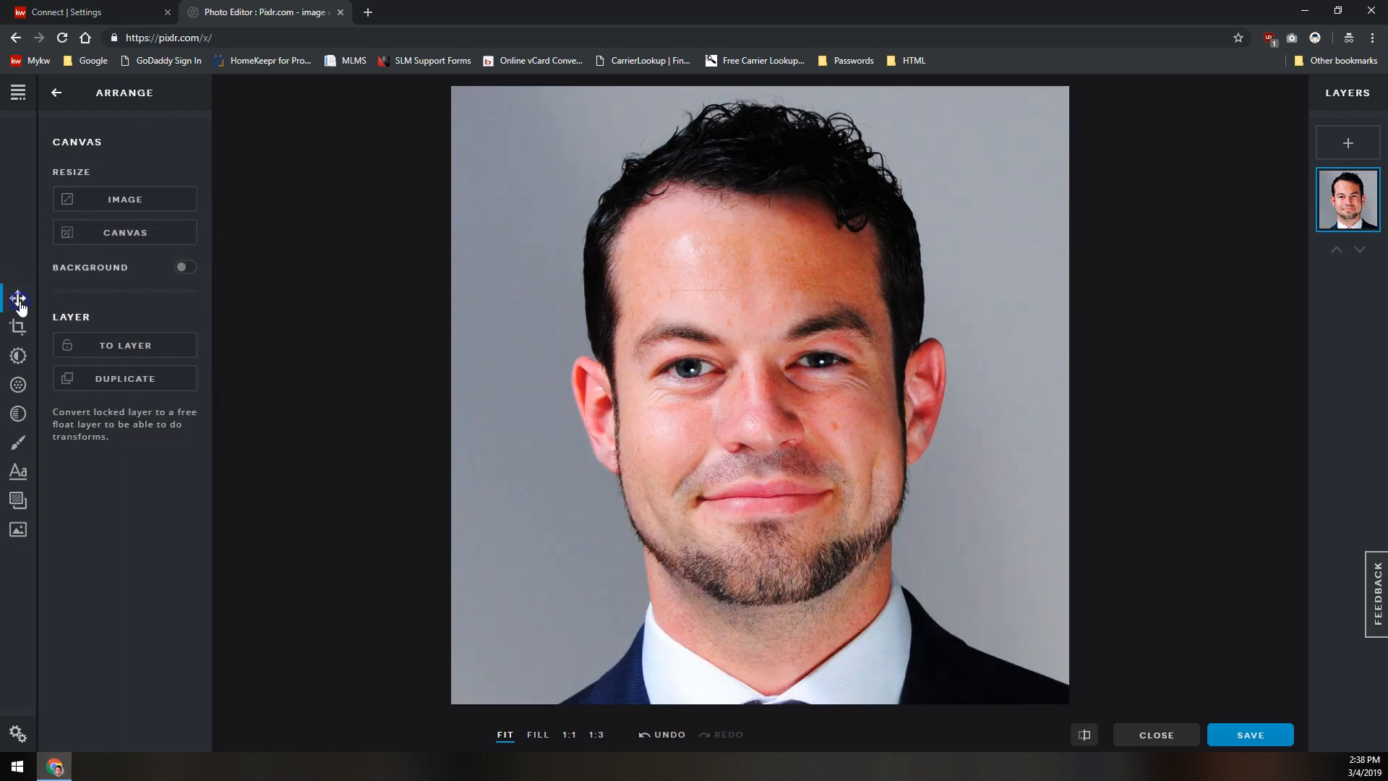
left_click(117, 200)
left_click(831, 359)
type("360")
left_click(836, 383)
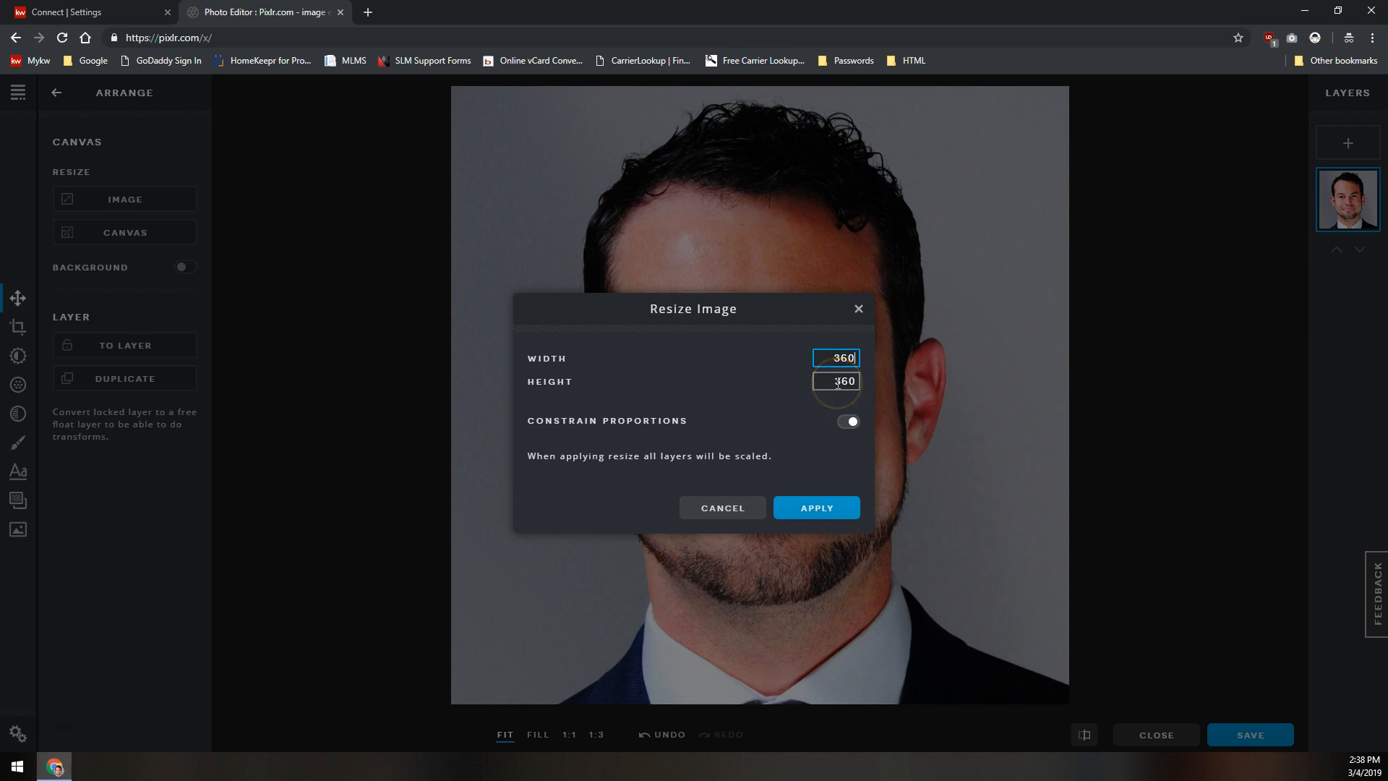
left_click_drag(634, 421, 848, 433)
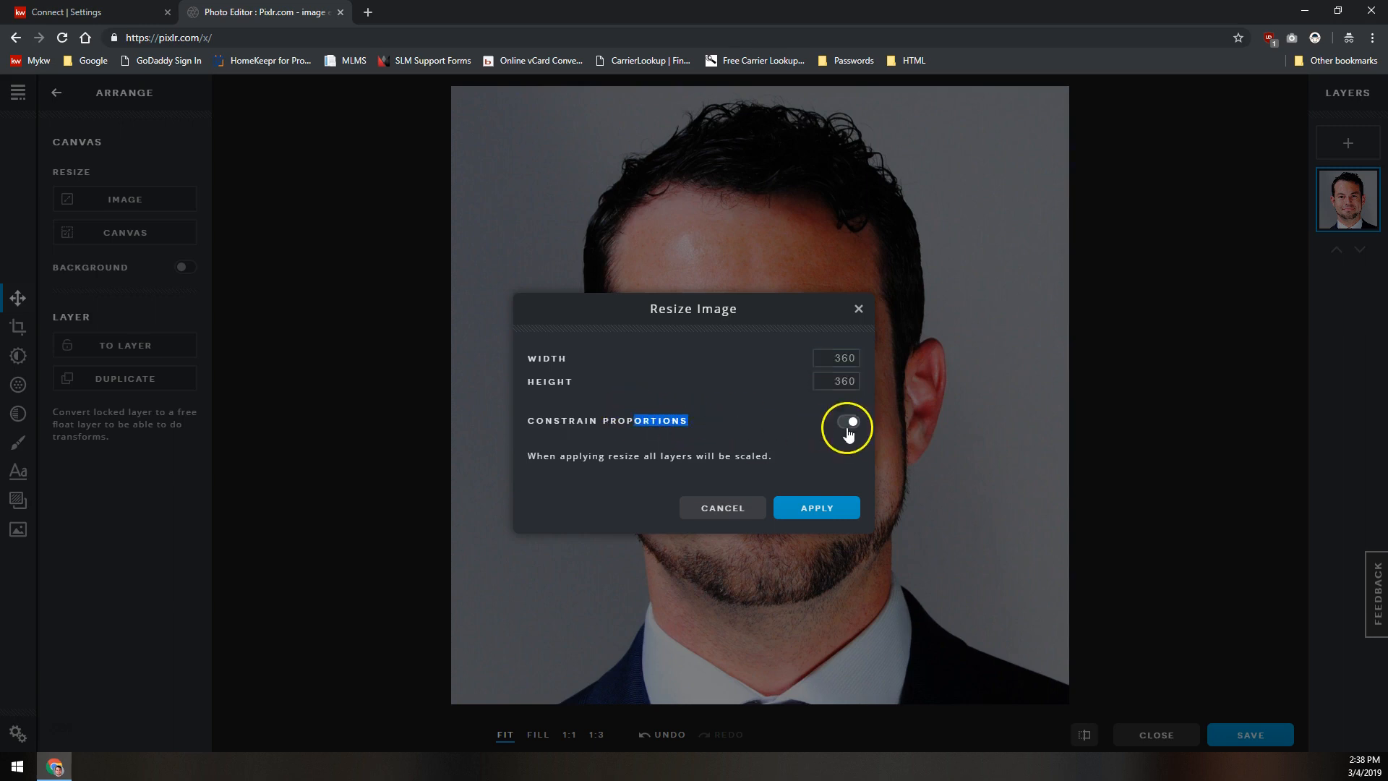
left_click(851, 422)
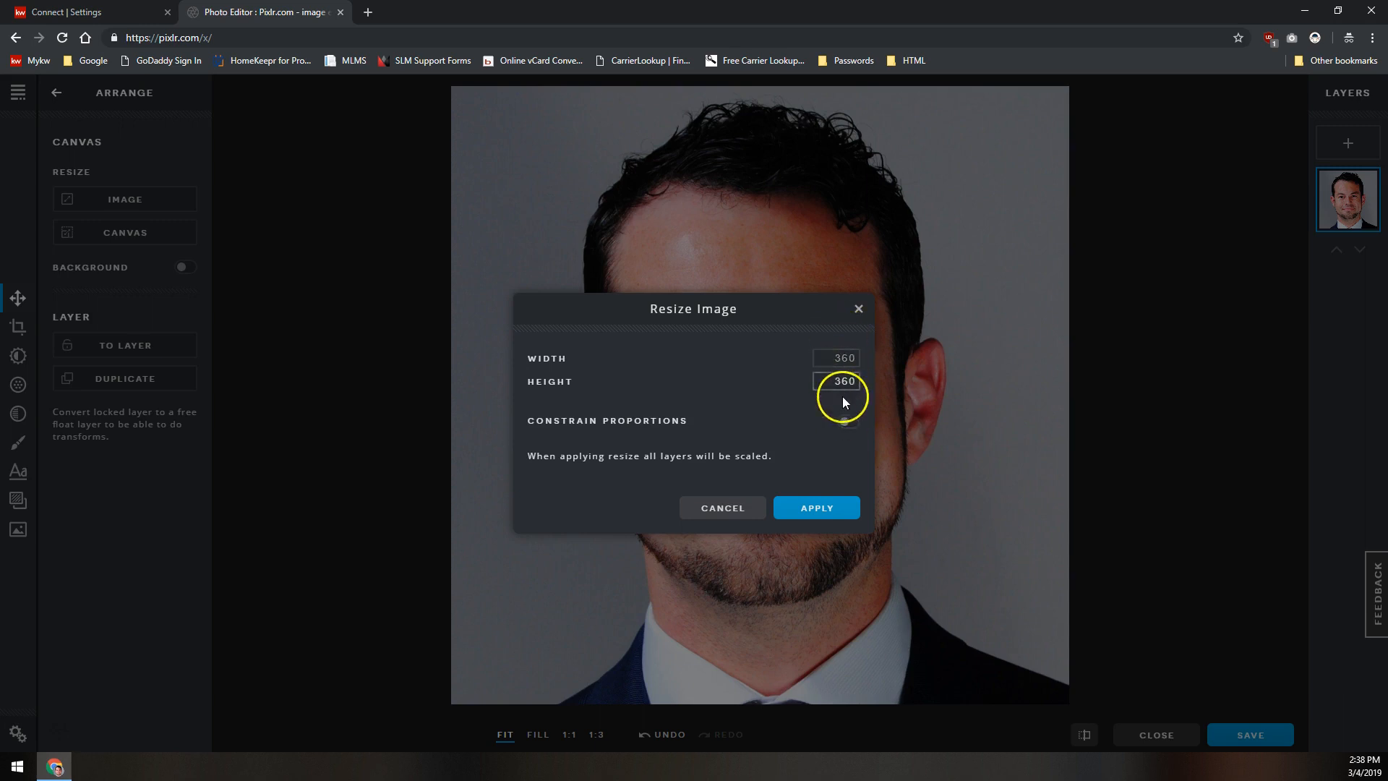
left_click(847, 424)
left_click(839, 376)
left_click(815, 509)
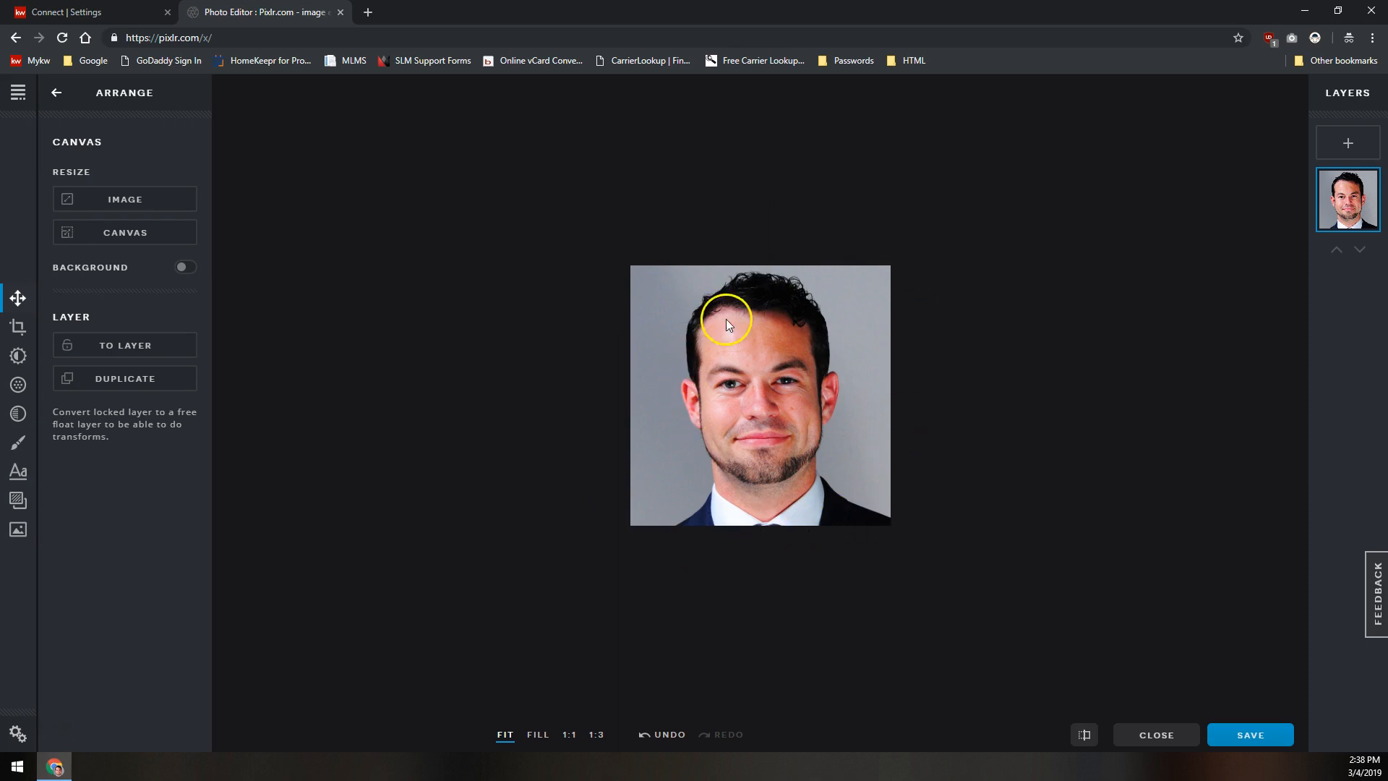
- Save the edited headshot as a JPG file named My Headshot
left_click(1246, 737)
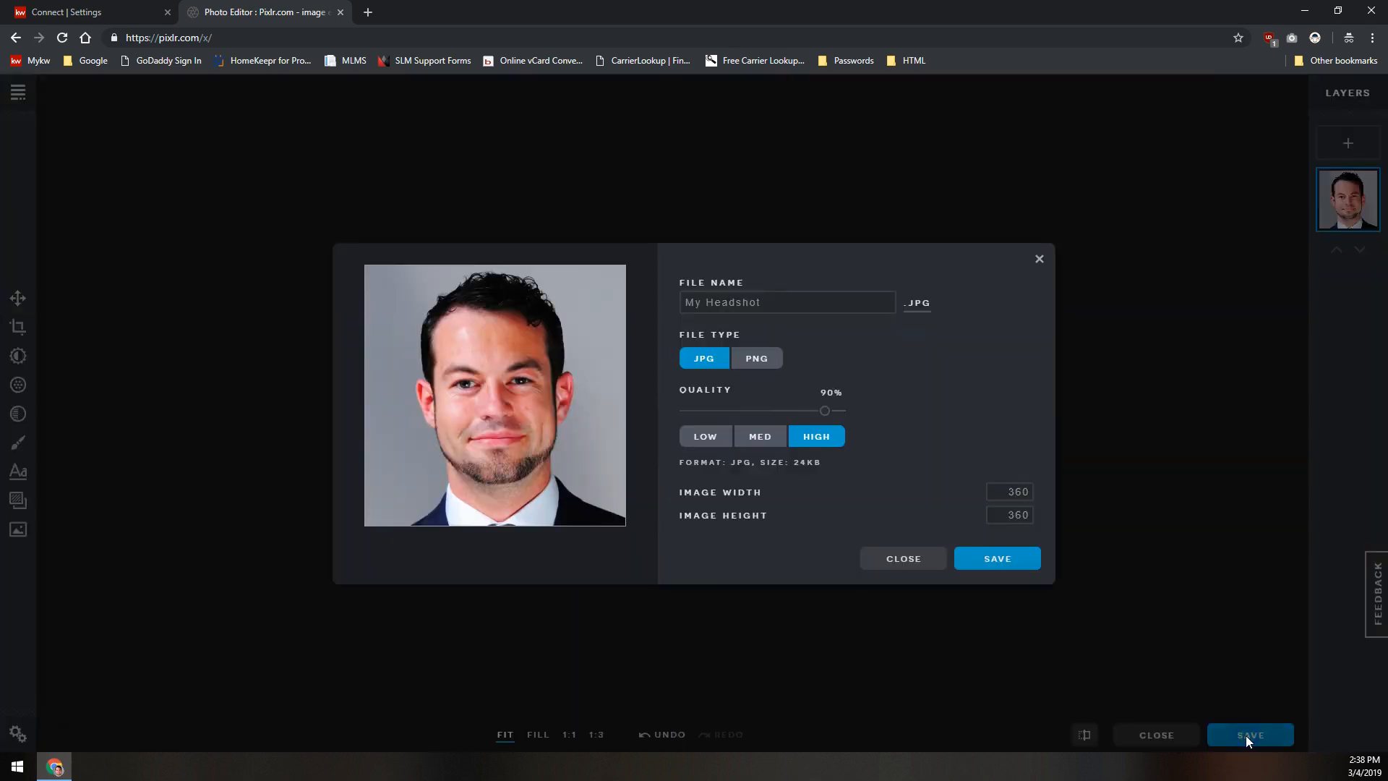
left_click(723, 303)
left_click(705, 360)
left_click(752, 307)
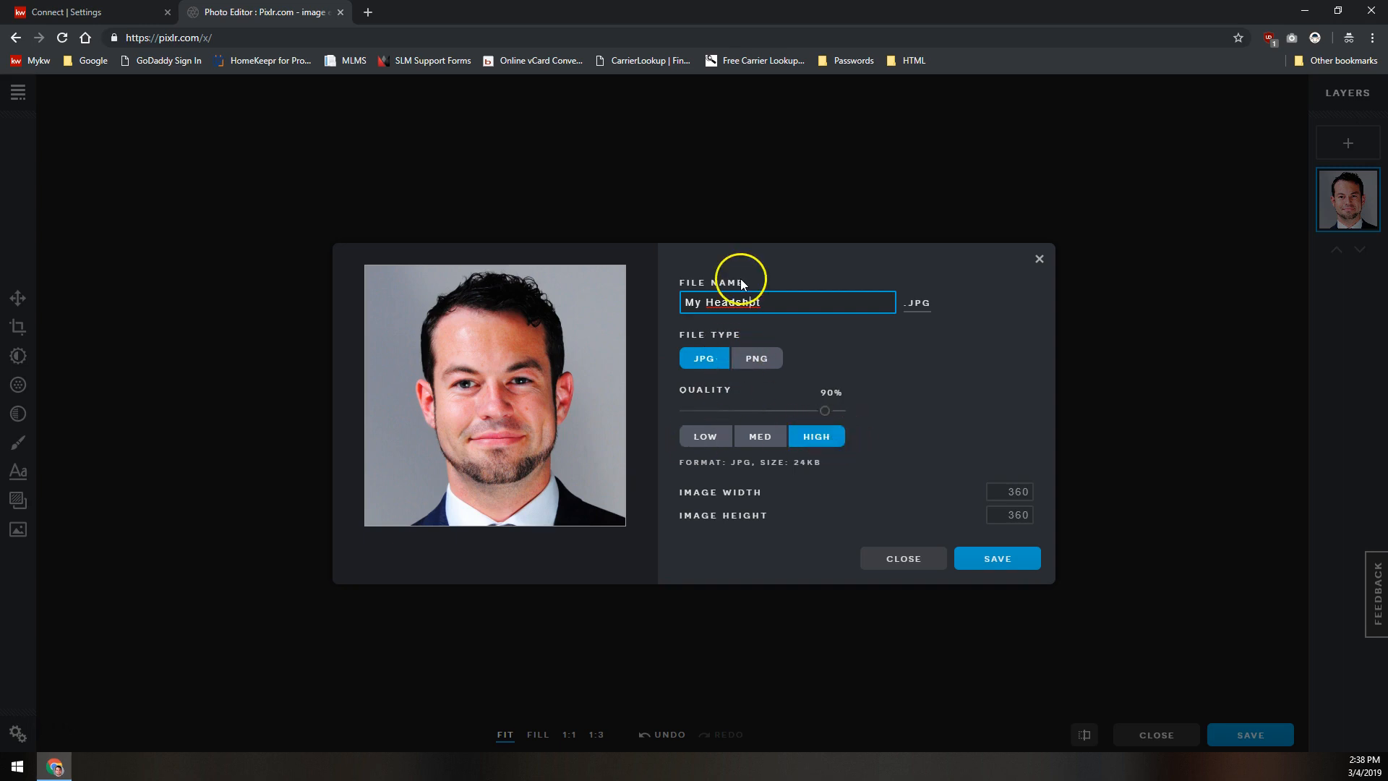
left_click(786, 300)
left_click(1006, 561)
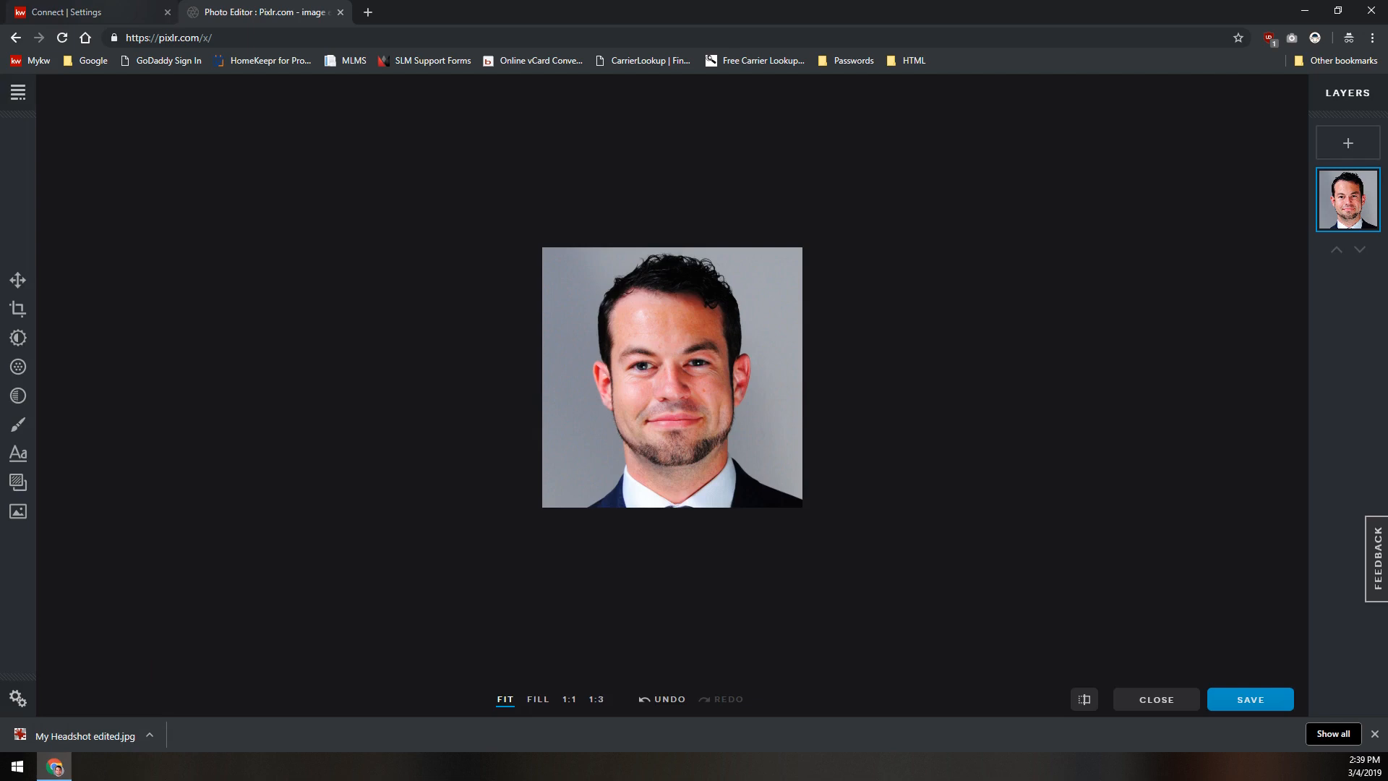
- Return to the Command tab and upload My Headshot edited.jpg as the My Photo image
left_click(140, 14)
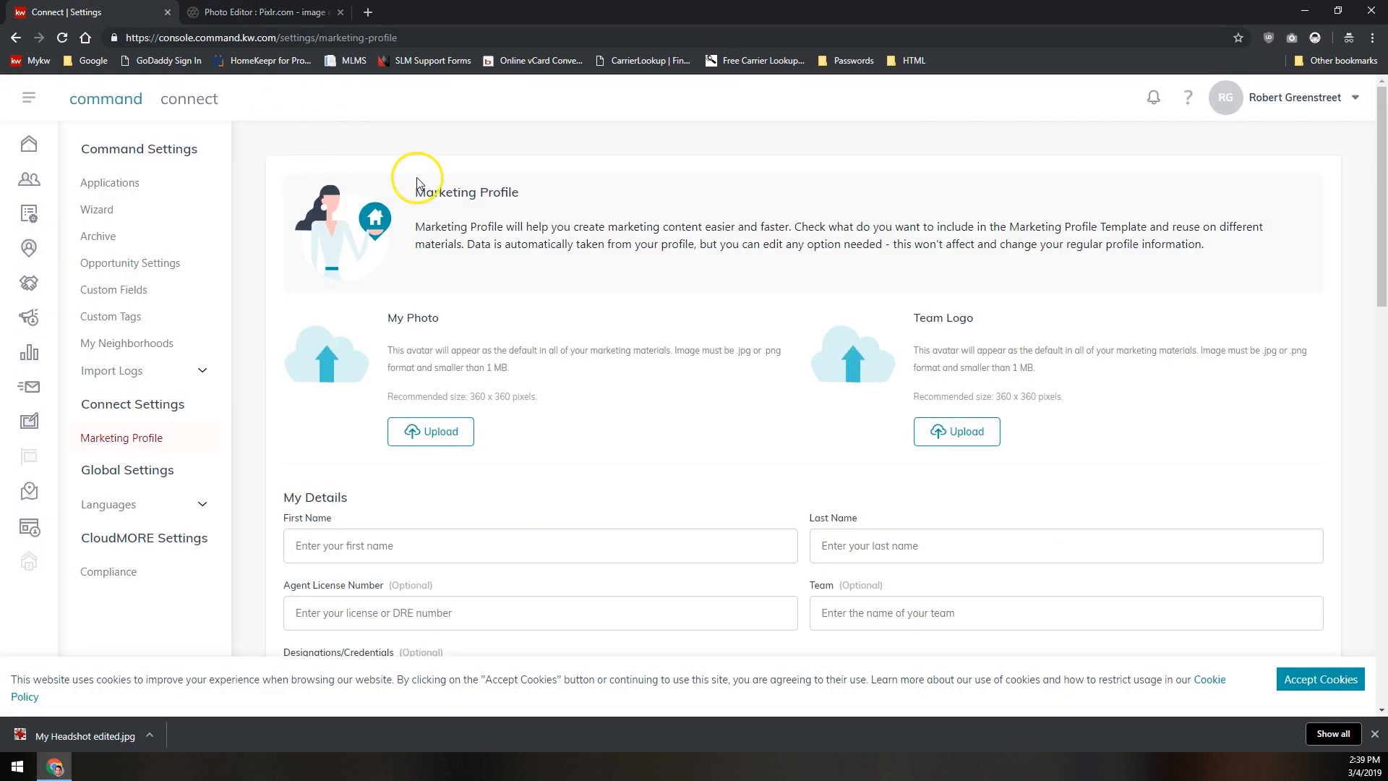
left_click(438, 428)
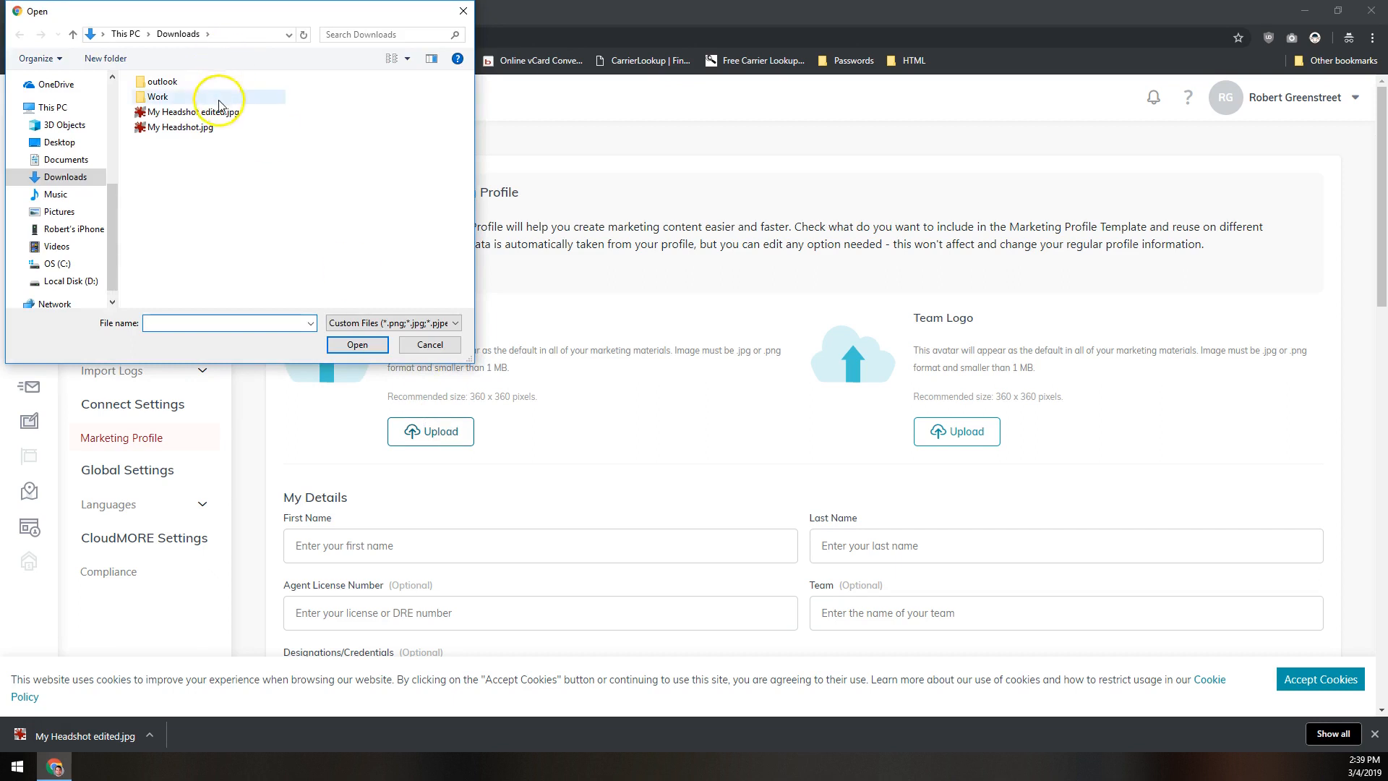
double_click(200, 115)
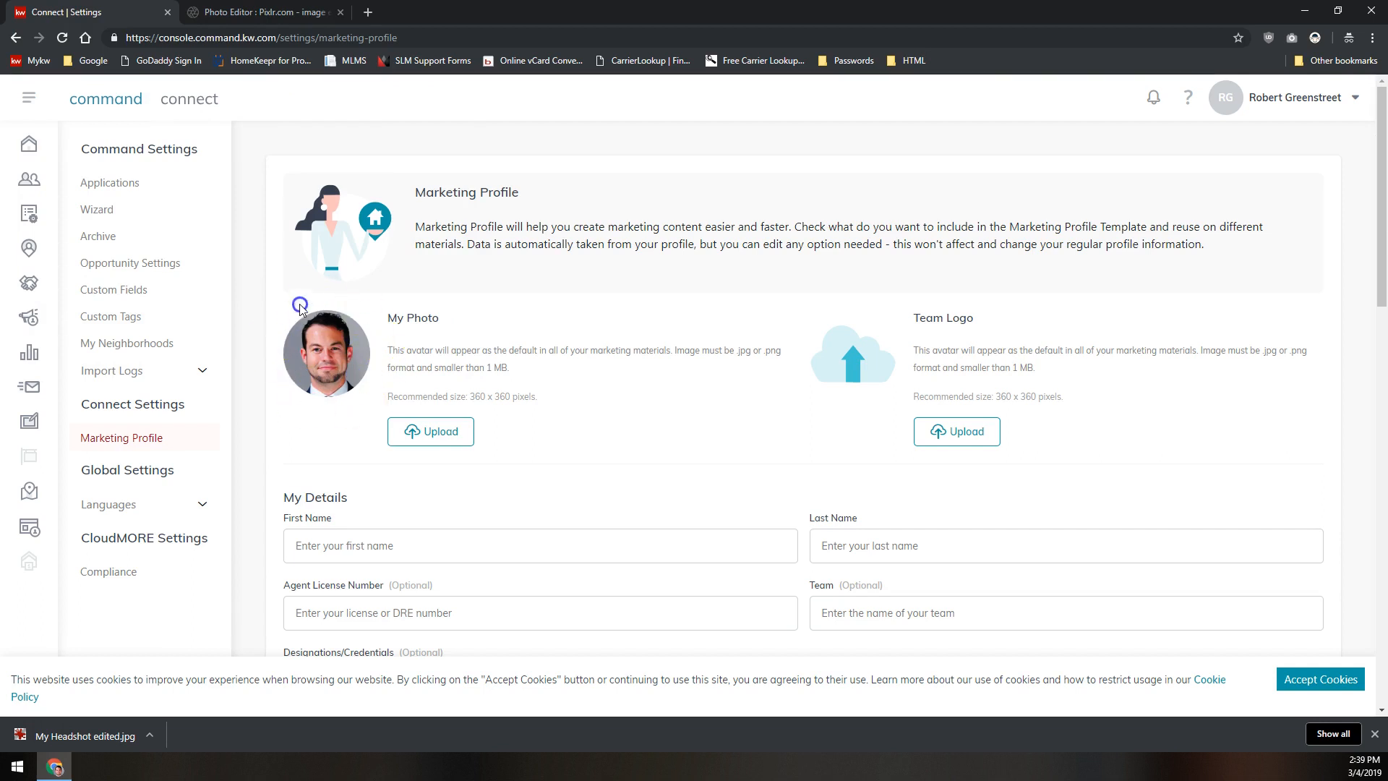
- Accept the cookie notice and scroll to the end of the Marketing Profile form
scroll(723, 239, "down", 10)
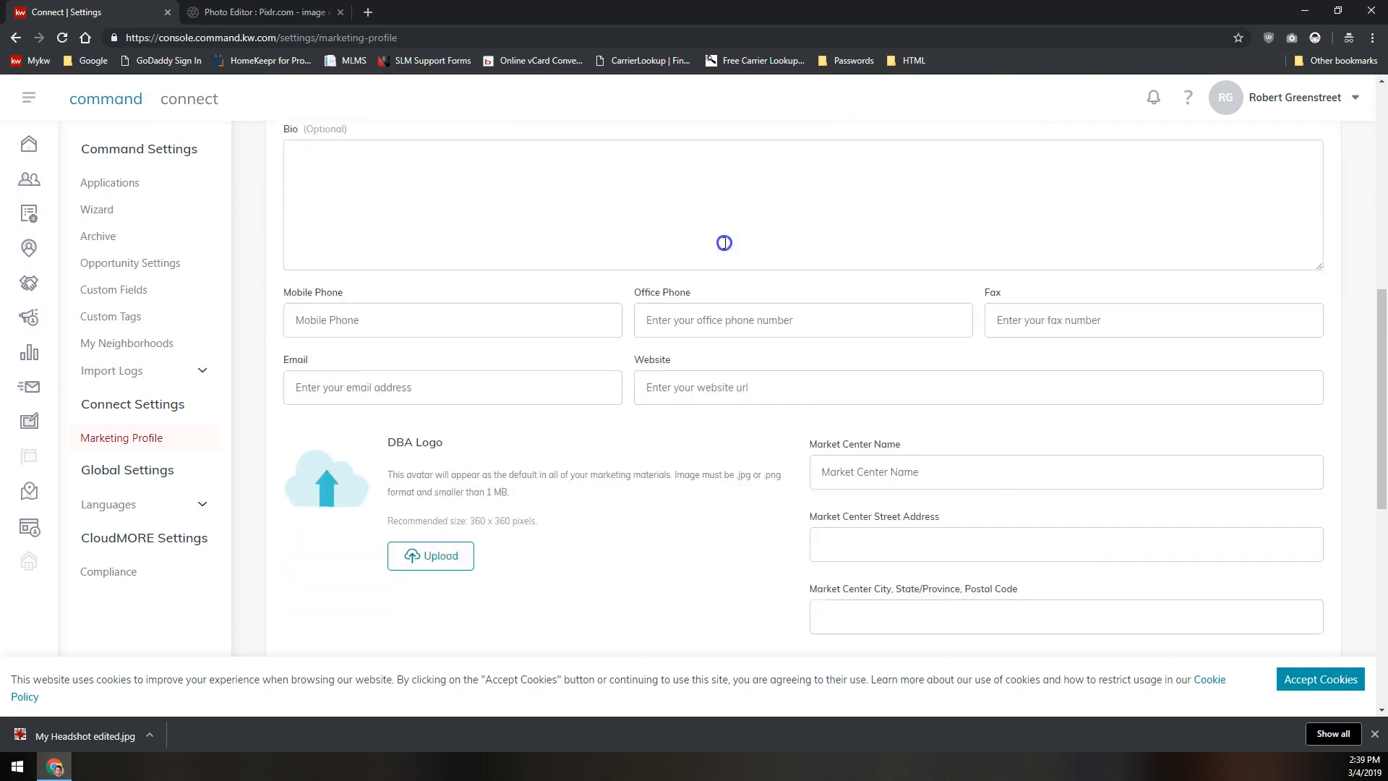
scroll(698, 379, "up", 10)
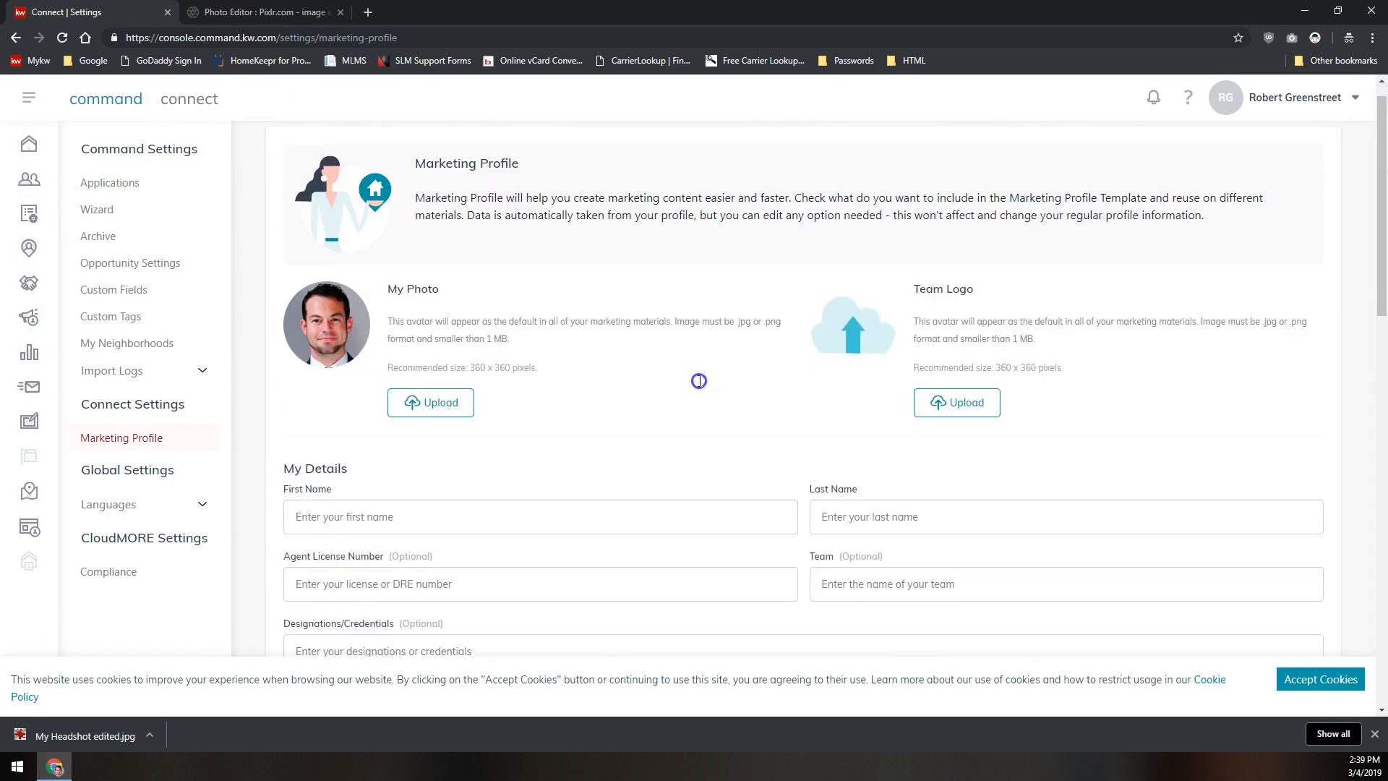
left_click(1321, 679)
scroll(1142, 619, "down", 1)
scroll(1143, 619, "down", 10)
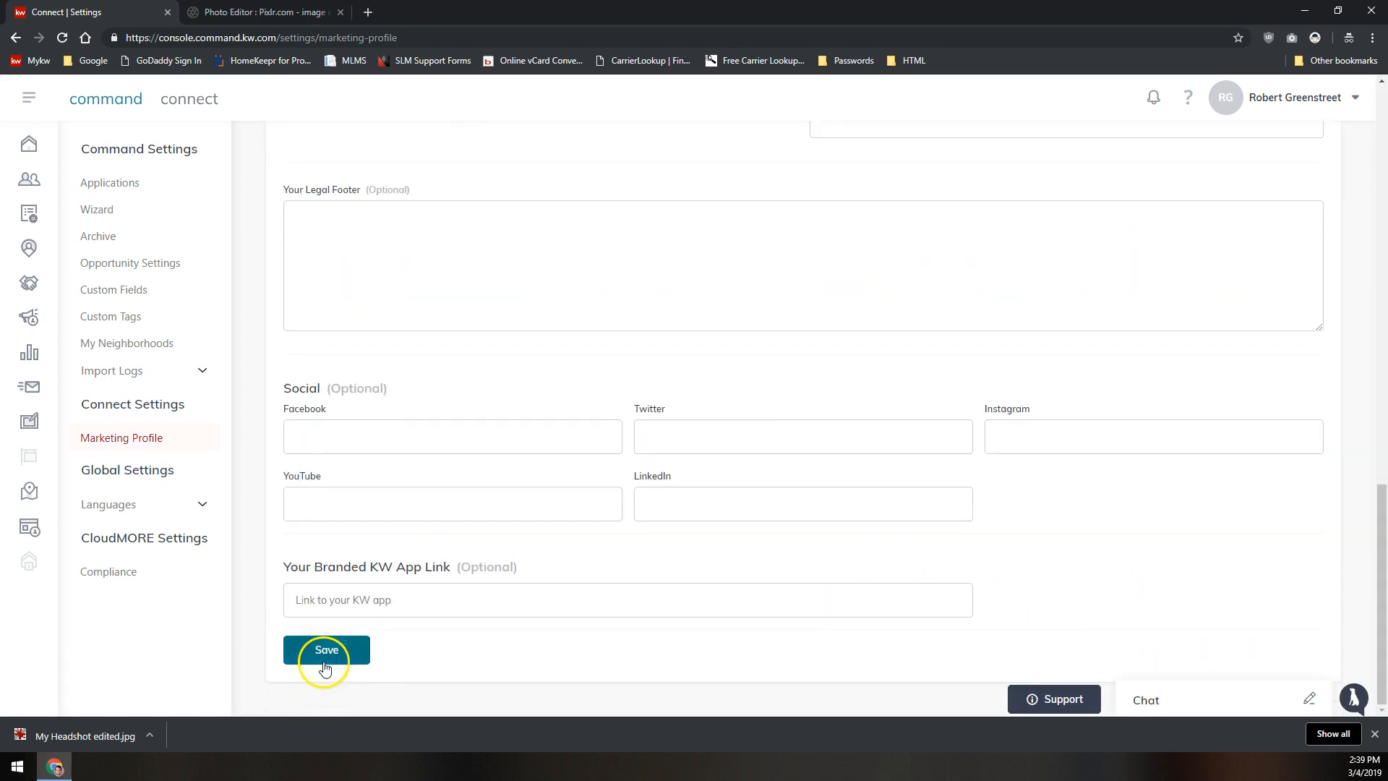